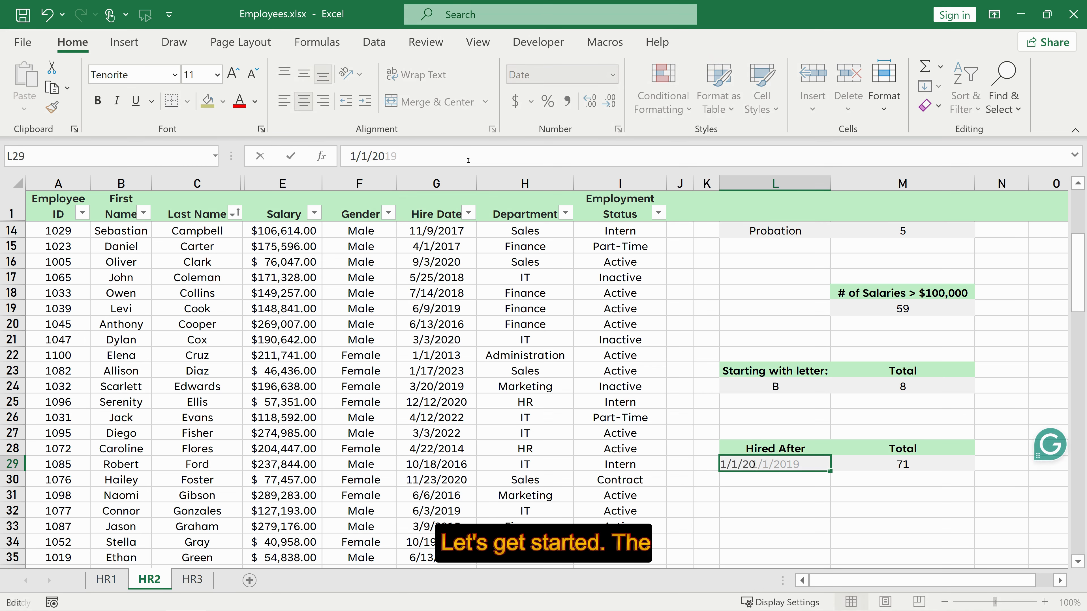
# Step: Commit the new date in the Hired After criterion cell L29
pyautogui.press('Return')
pyautogui.press('Up')
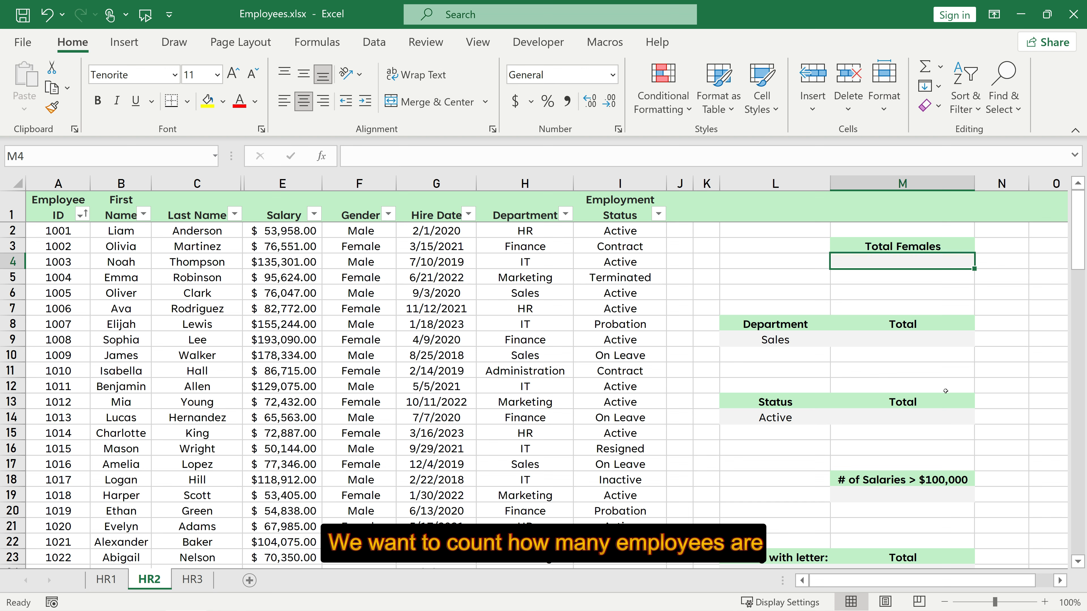
# Step: Count the female employees in M4 with =COUNTIF(F:F,F3), using the whole Gender column as the range
pyautogui.write('=')
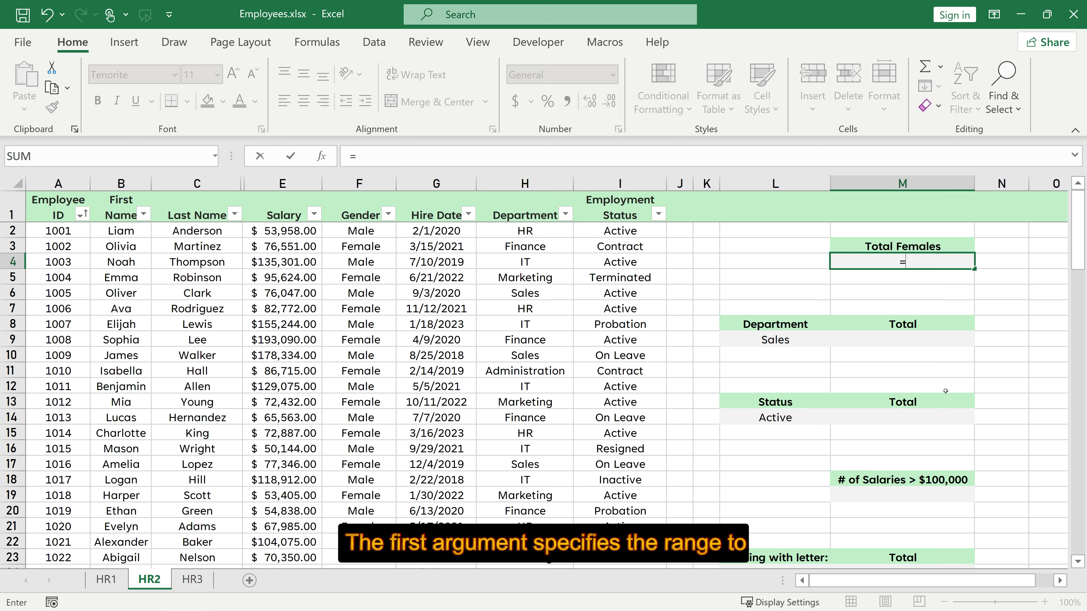
pyautogui.write('countif')
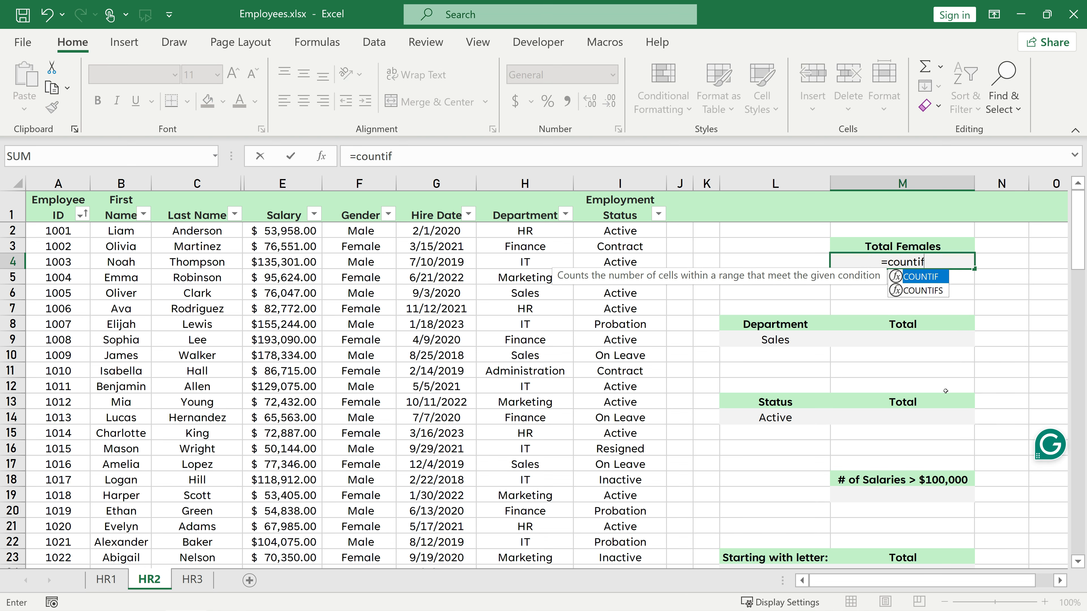
pyautogui.press('Tab')
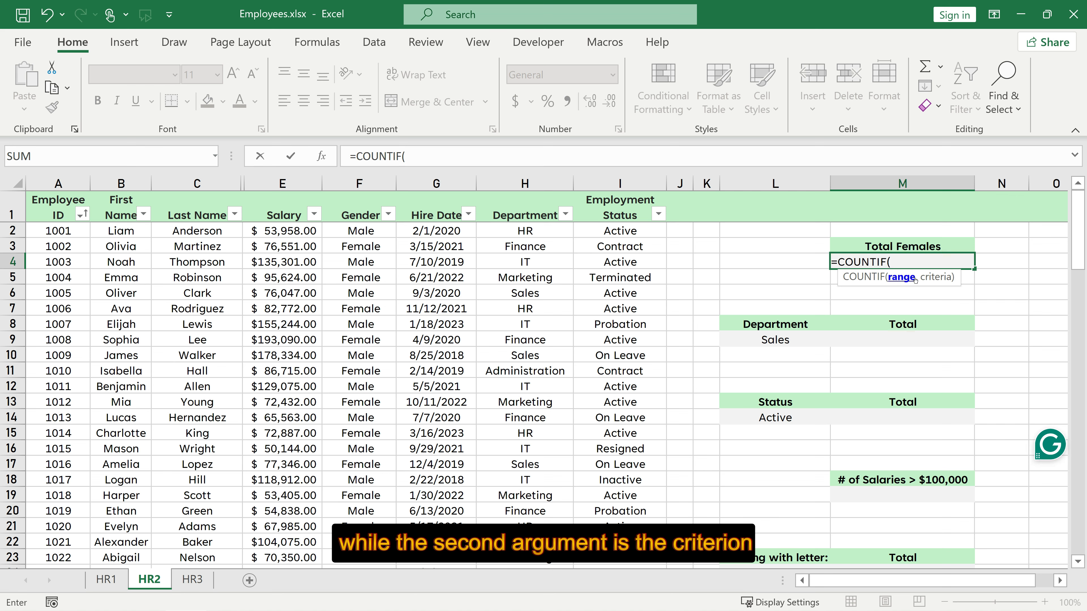
pyautogui.click(362, 184)
pyautogui.write(',')
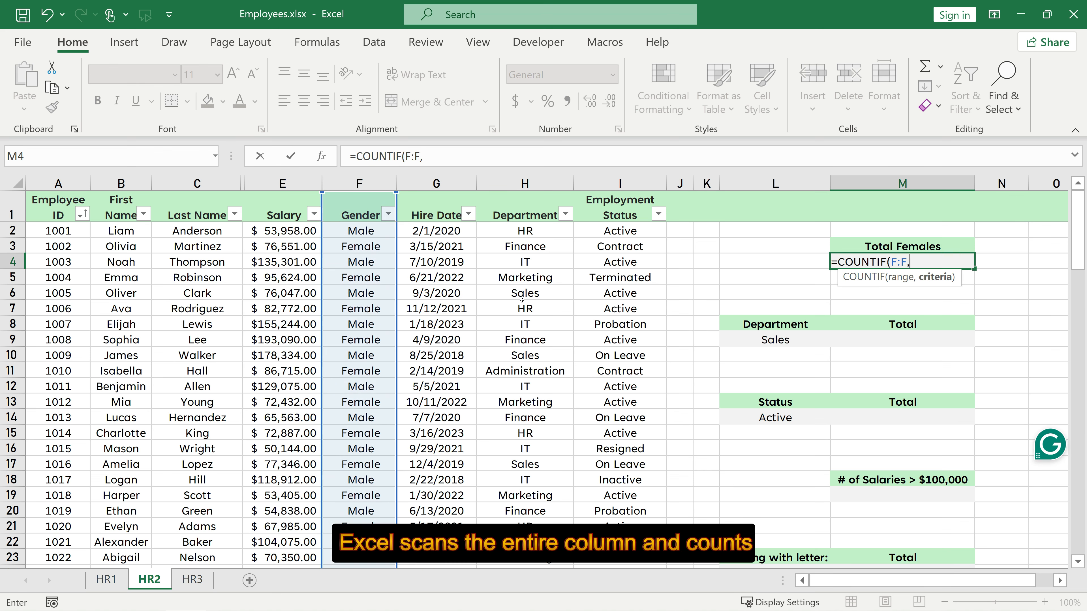
pyautogui.click(361, 246)
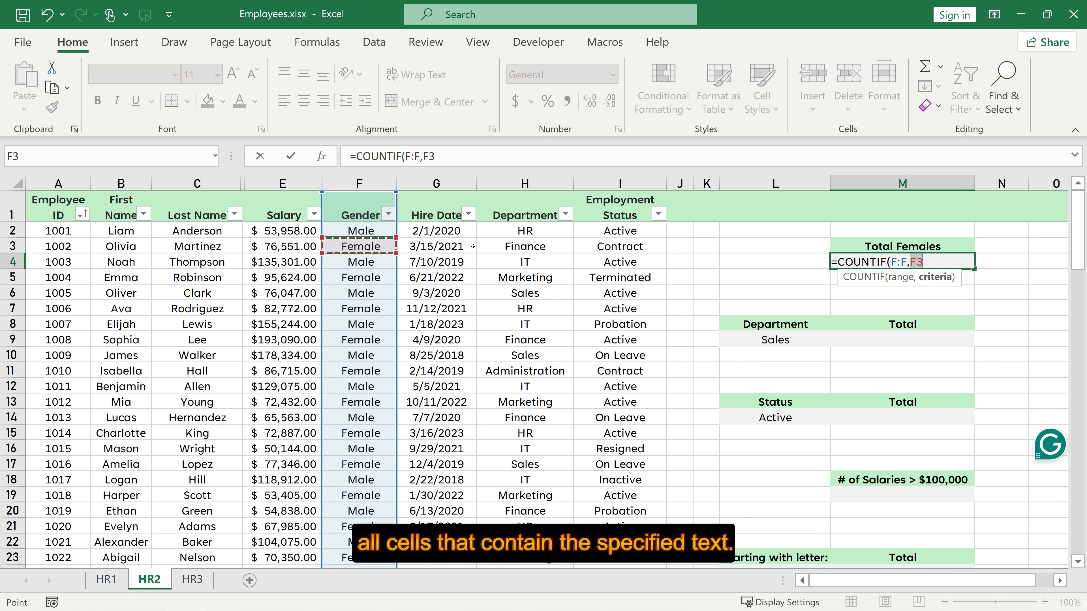
pyautogui.write(')')
pyautogui.press('Return')
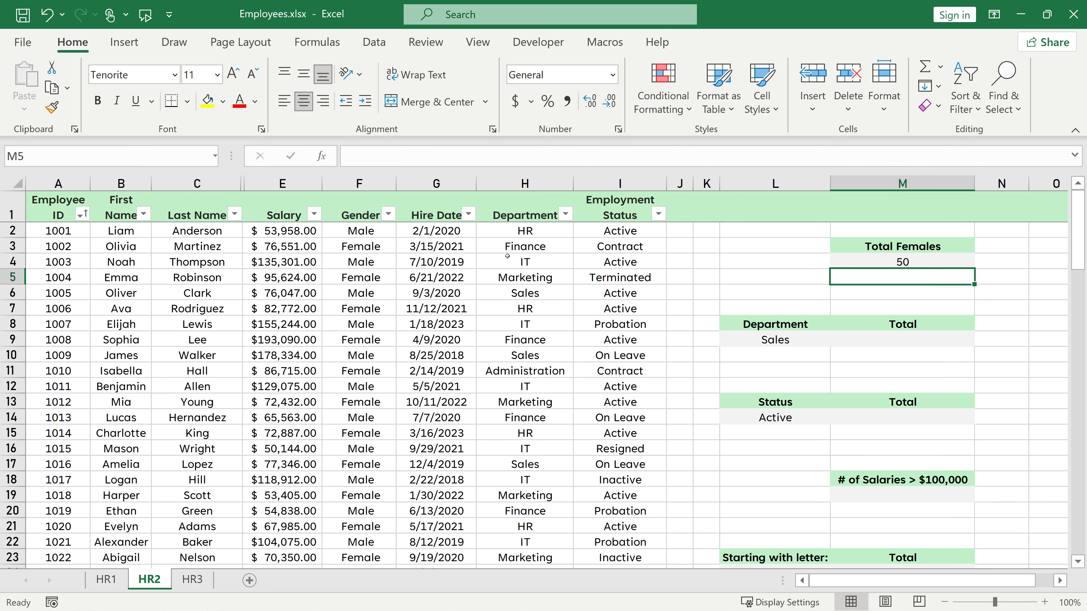
# Step: Replace the F3 reference in the Total Females formula in M4 with the literal text "Female"
pyautogui.press('Up')
pyautogui.scroll(-20, 362, 300)
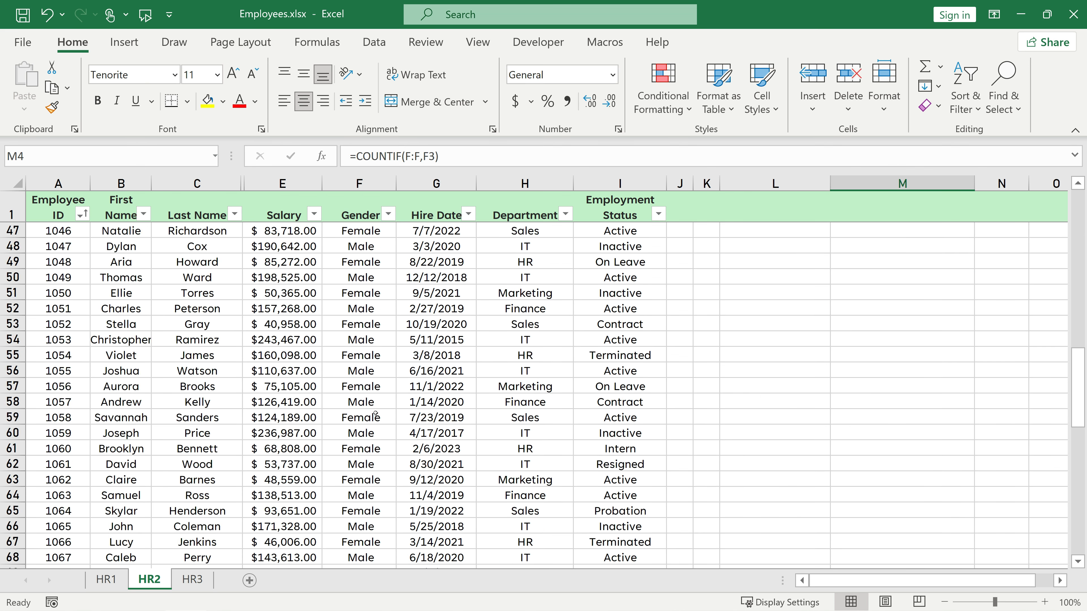
pyautogui.scroll(20, 375, 413)
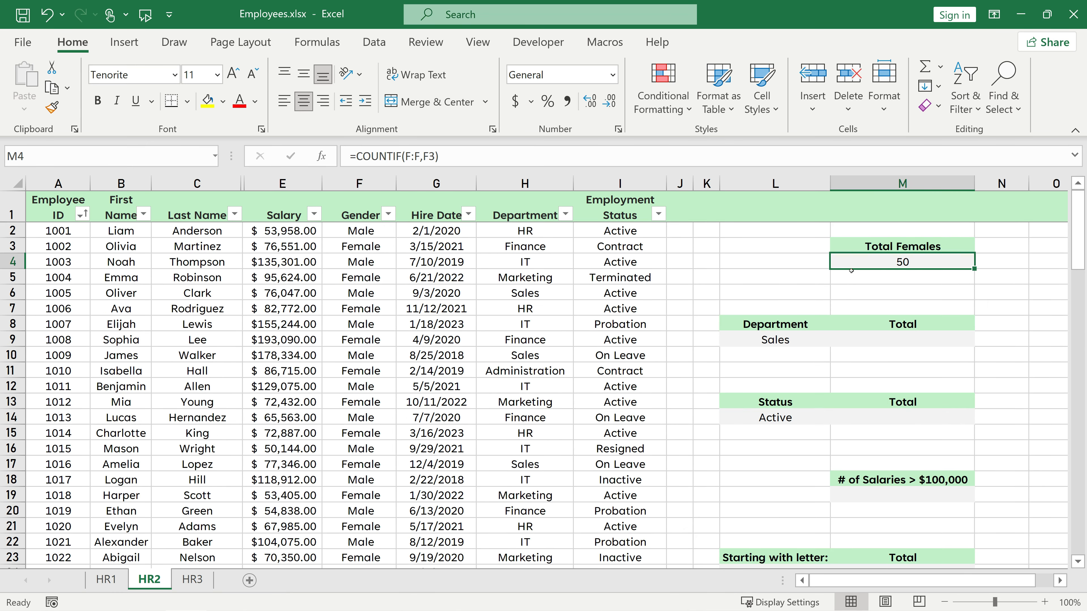
pyautogui.click(433, 154)
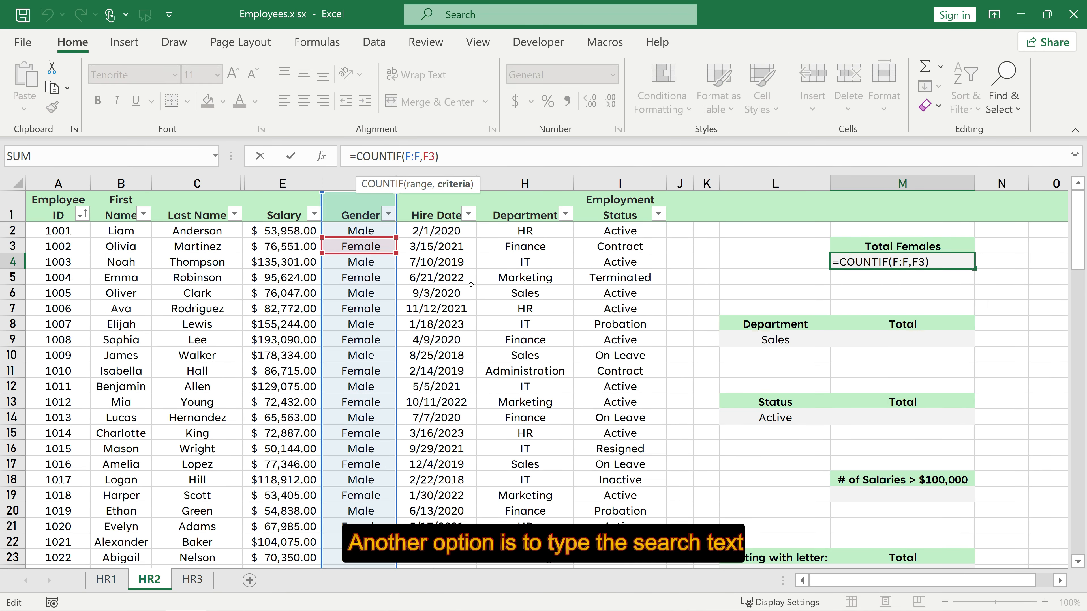
pyautogui.press('BackSpace')
pyautogui.press('BackSpace')
pyautogui.write('"Fem')
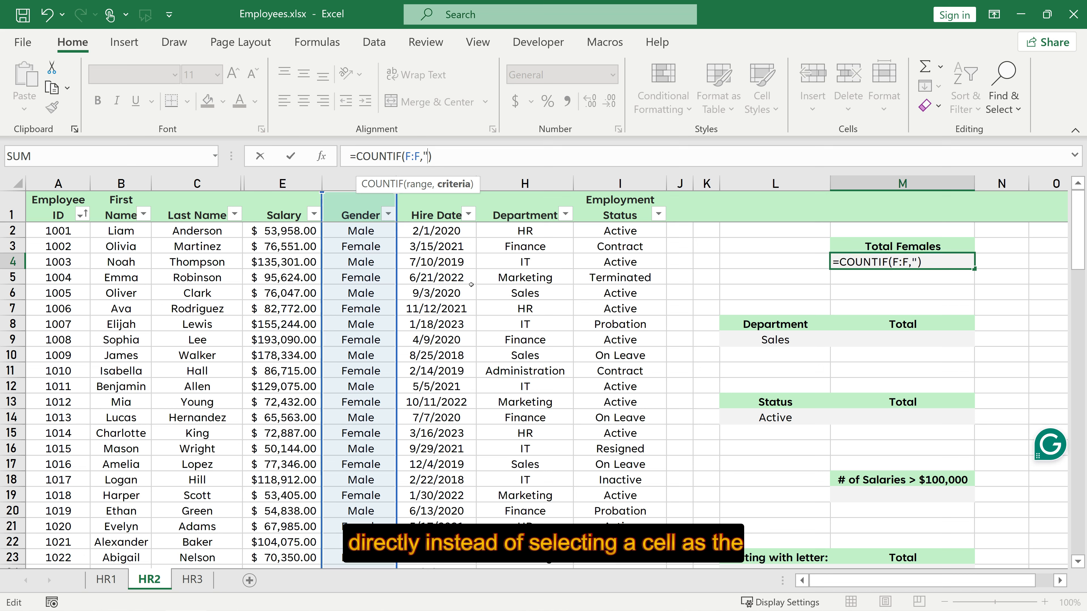
pyautogui.write('ale"')
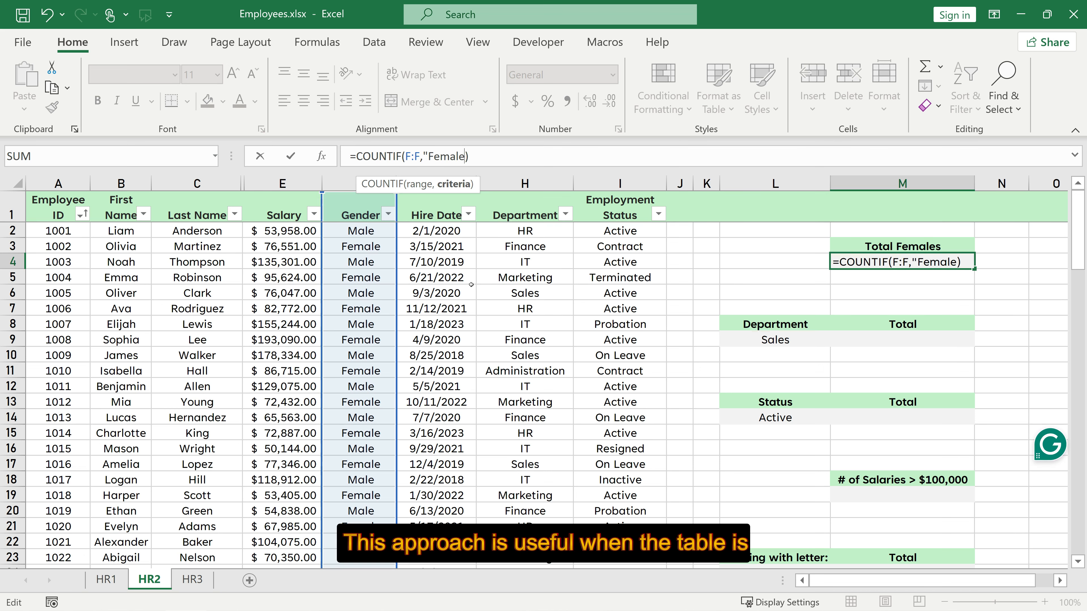
pyautogui.write(')')
pyautogui.press('Return')
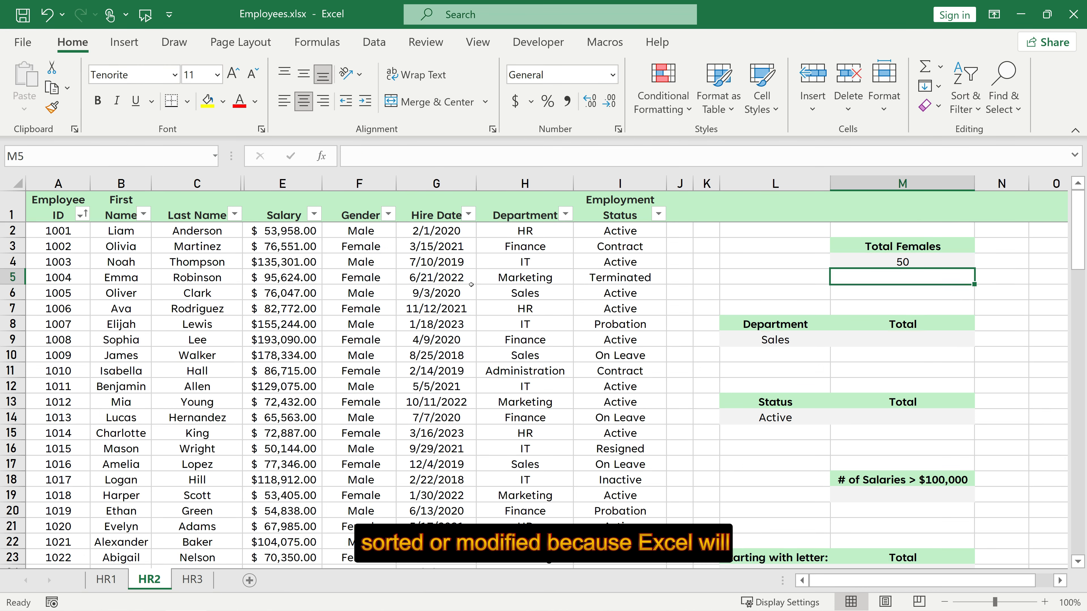
pyautogui.press('Up')
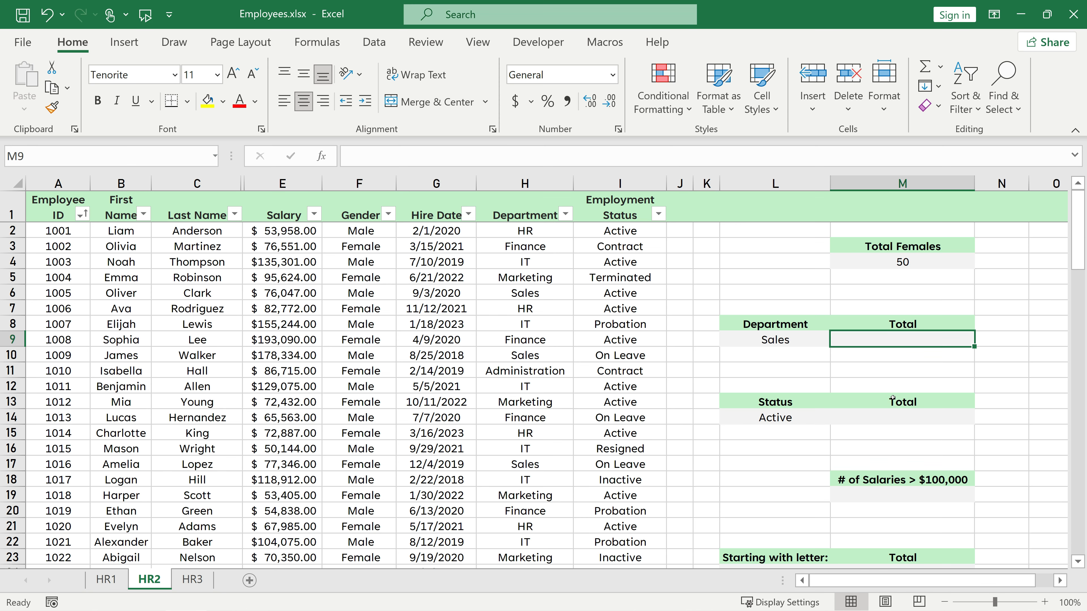
# Step: Count the employees of the department named in L9 by entering =COUNTIF(H:H,L9) in M9
pyautogui.write('=')
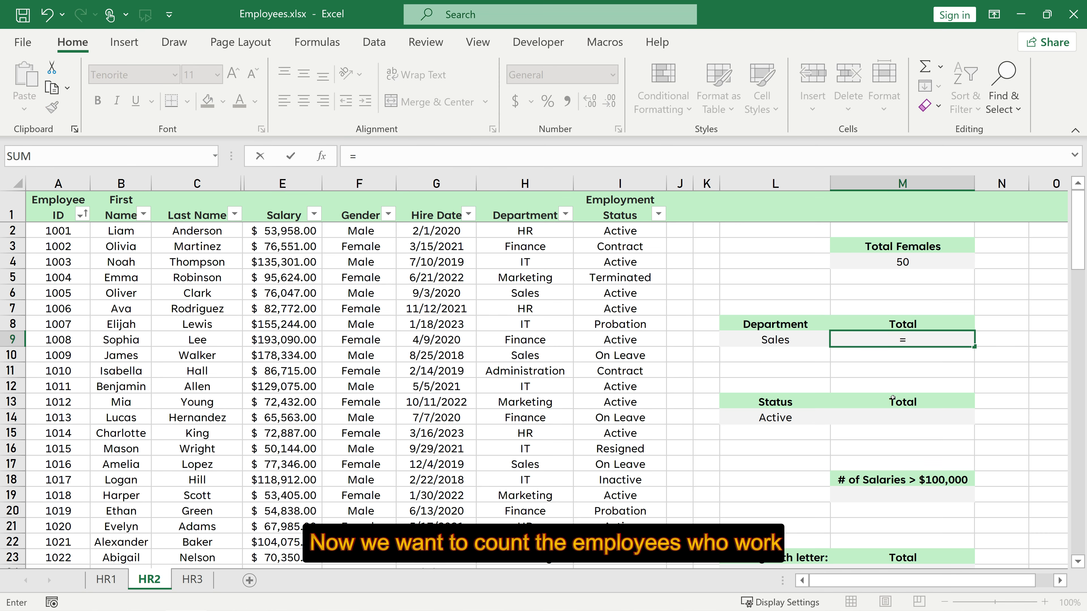
pyautogui.write('countif')
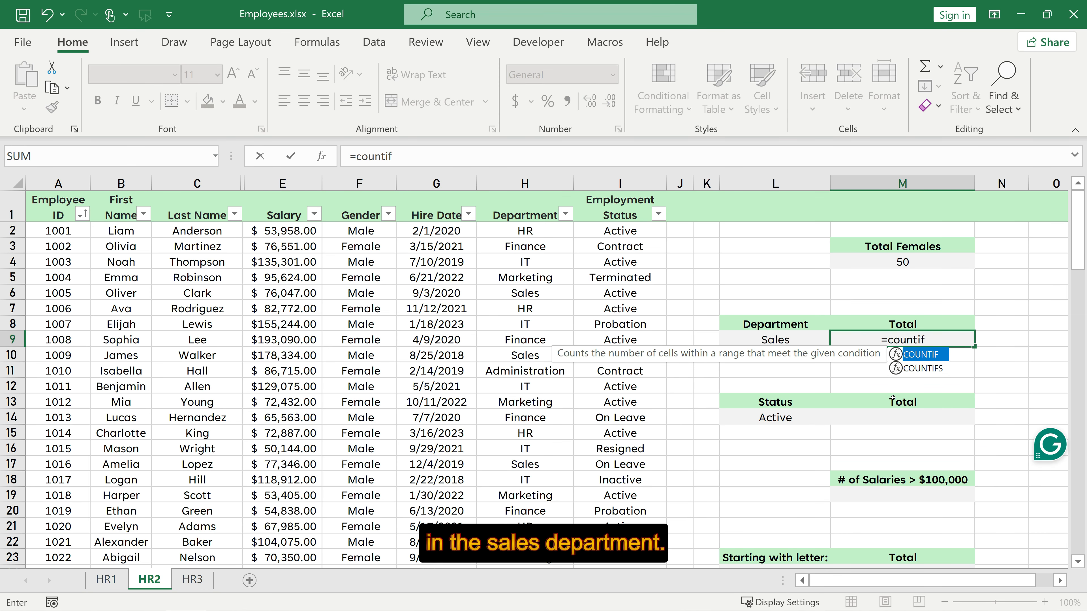
pyautogui.press('Tab')
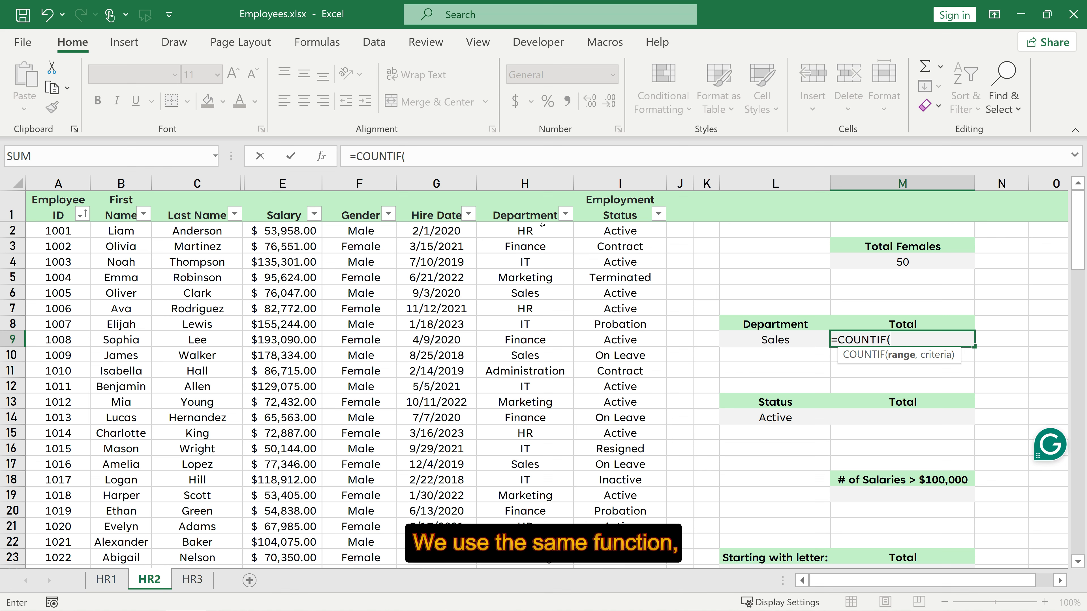
pyautogui.click(521, 177)
pyautogui.write(',')
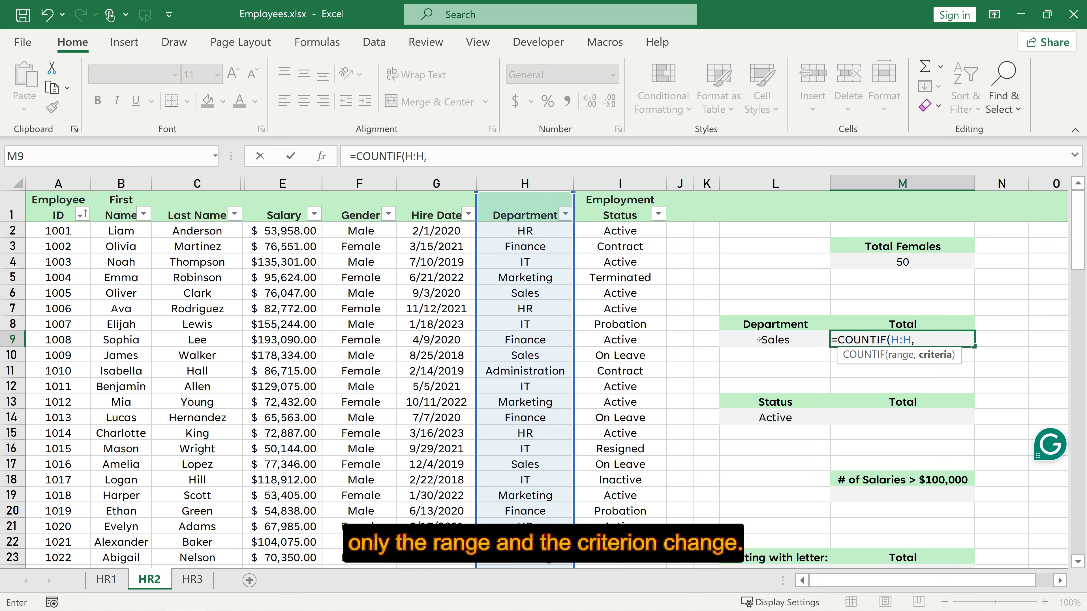
pyautogui.click(773, 342)
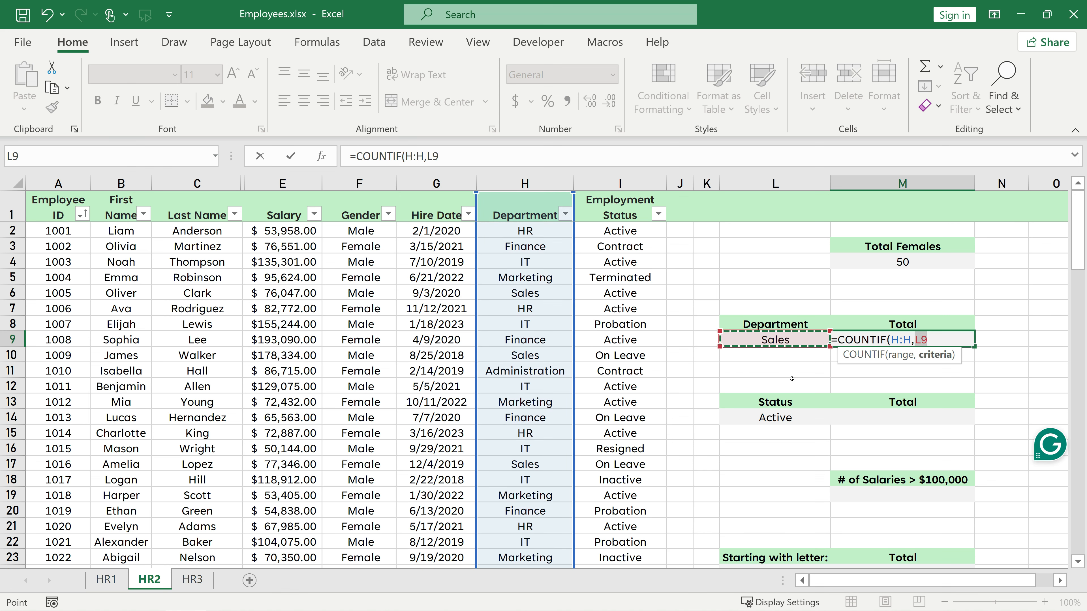
pyautogui.write(')')
pyautogui.press('Return')
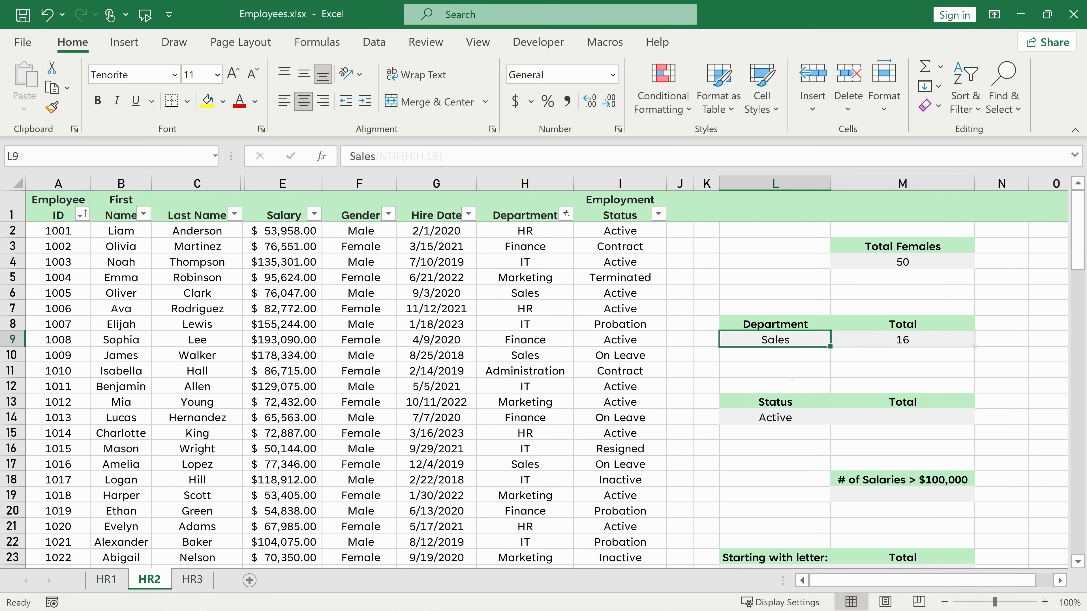
# Step: Sort the table by Department from A to Z and select all Sales entries, H86:H101, to check their count
pyautogui.click(566, 213)
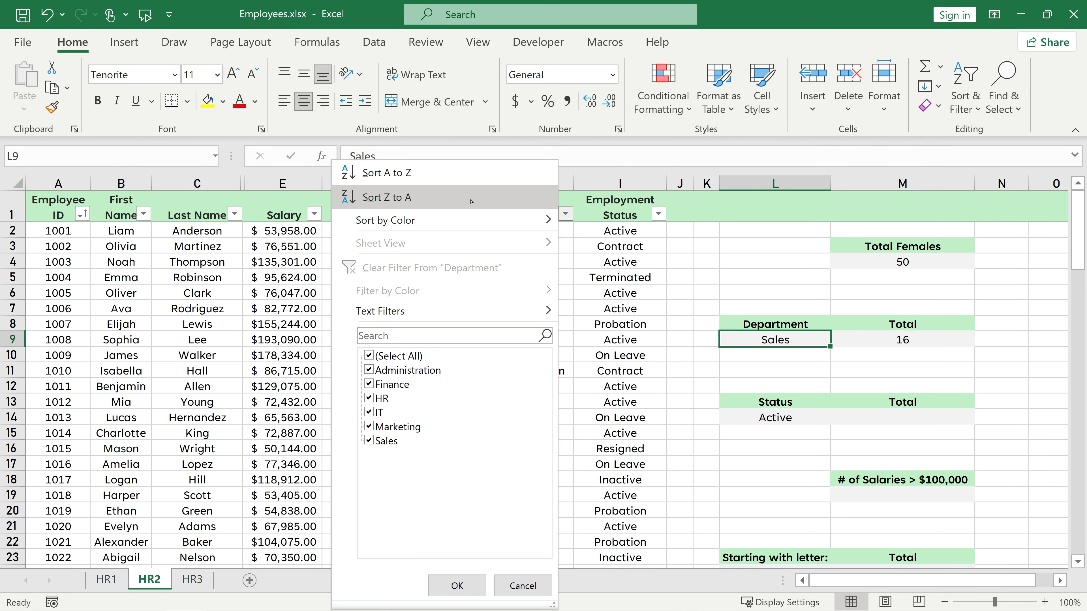
pyautogui.click(452, 174)
pyautogui.scroll(-19, 547, 357)
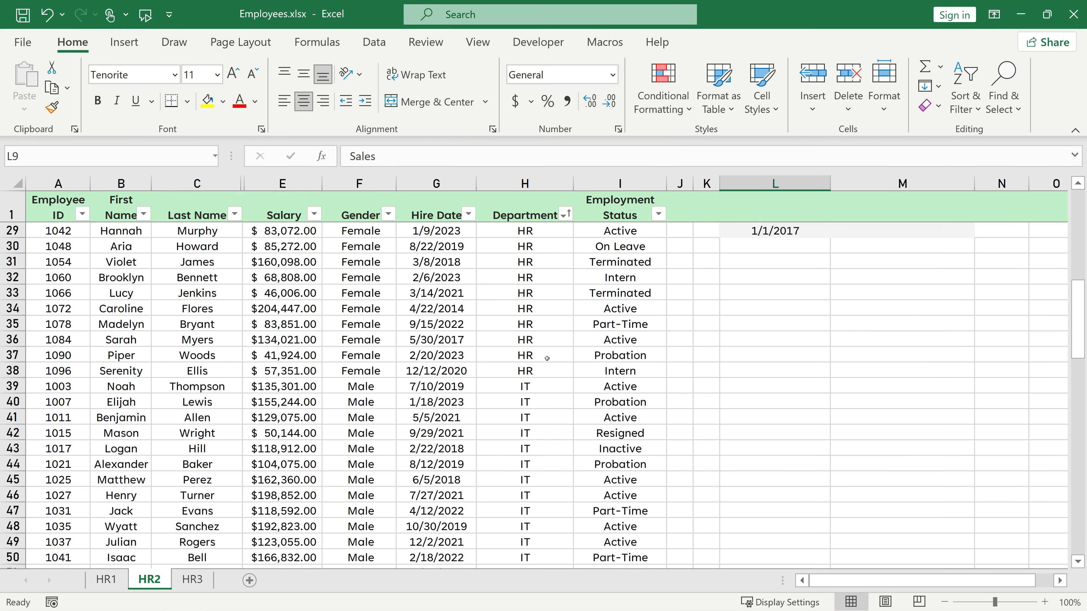
pyautogui.scroll(-7, 547, 357)
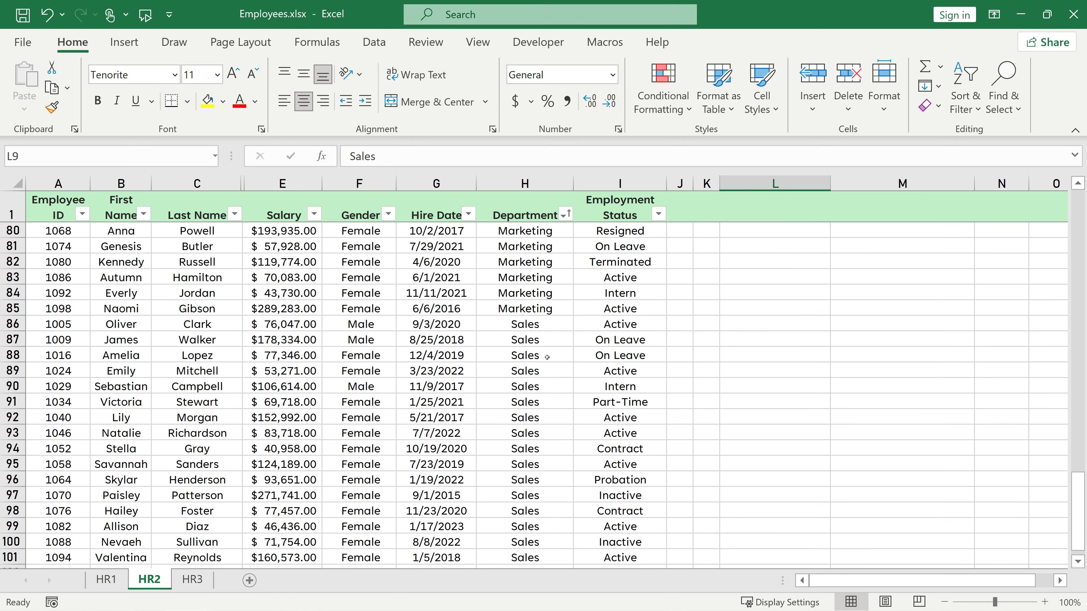
pyautogui.moveTo(533, 322); pyautogui.dragTo(526, 527)
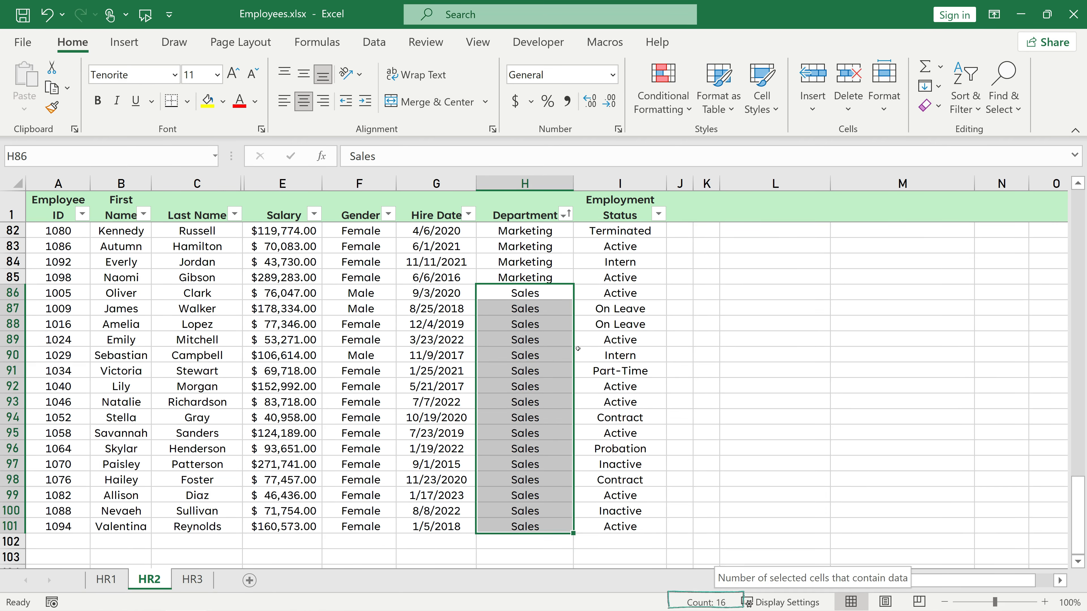
pyautogui.scroll(20, 727, 305)
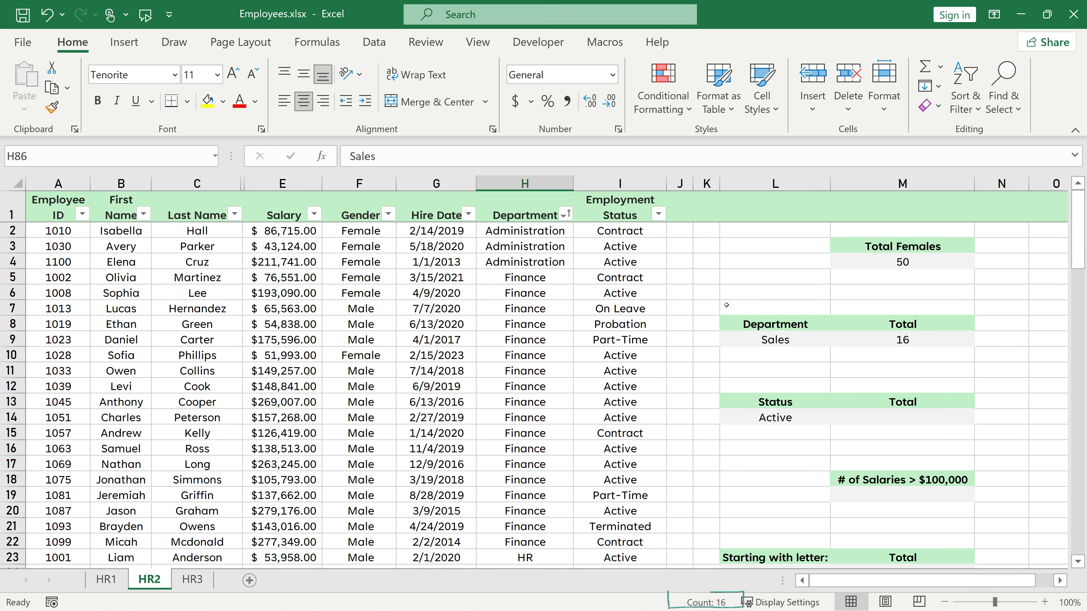
# Step: Try HR and Finance in turn as the department criterion in L9
pyautogui.click(785, 340)
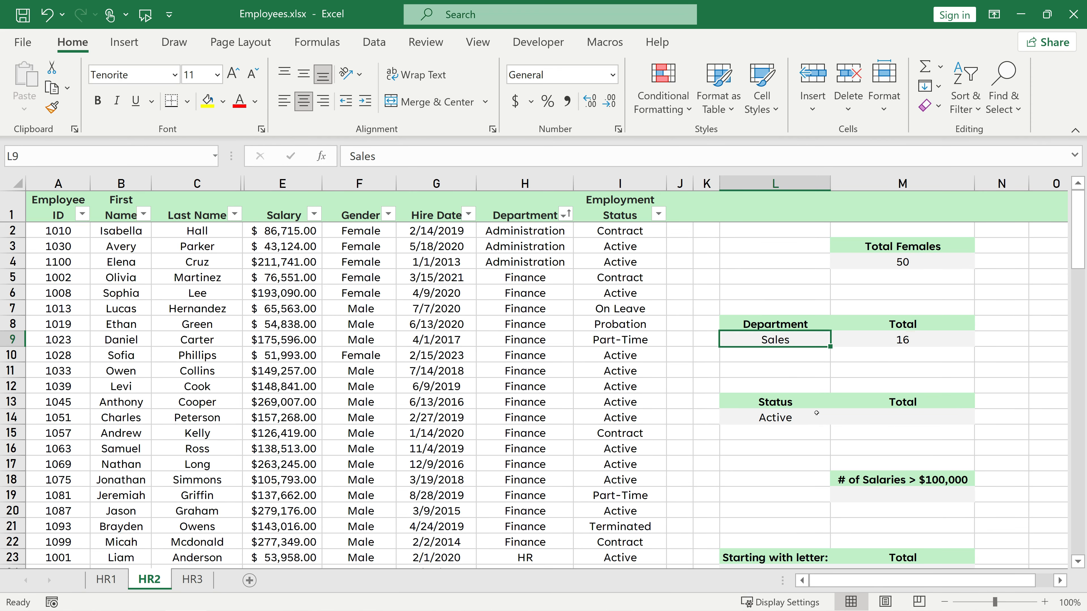
pyautogui.write('HR')
pyautogui.press('Return')
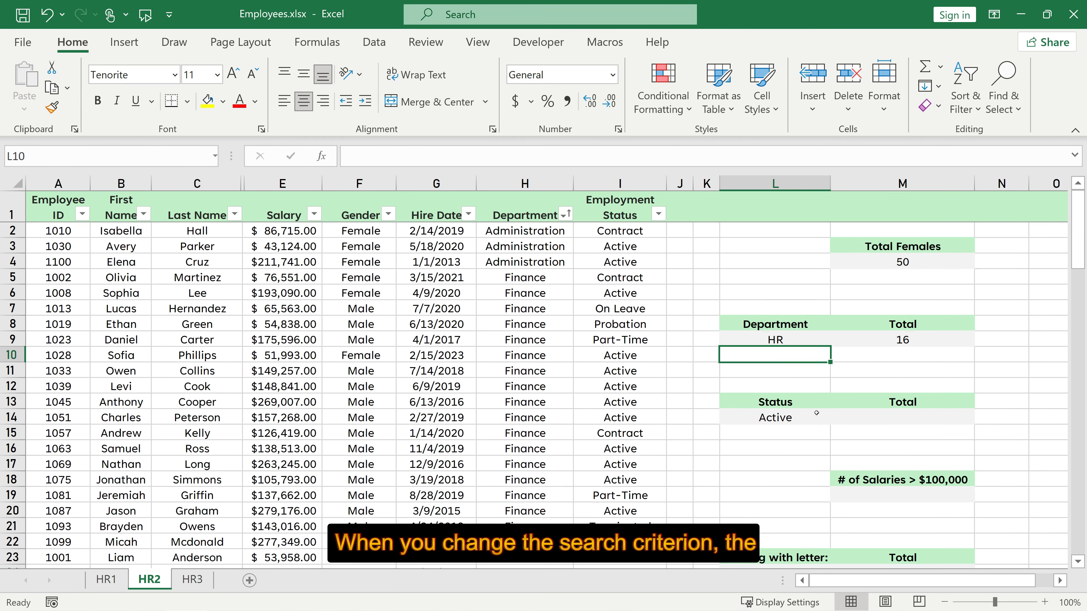
pyautogui.press('Up')
pyautogui.write('Finance')
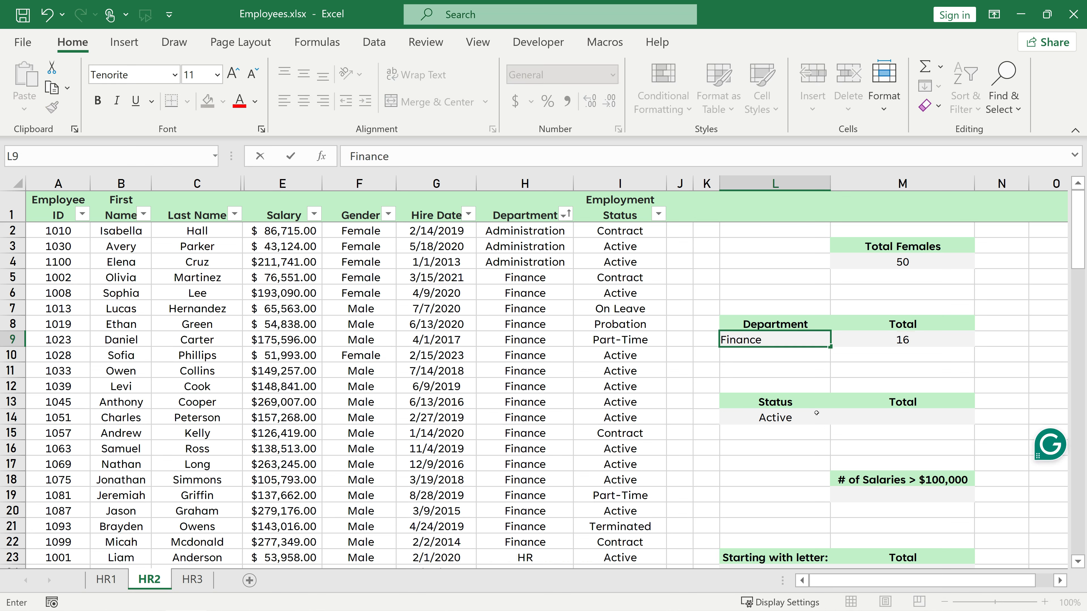
pyautogui.press('Return')
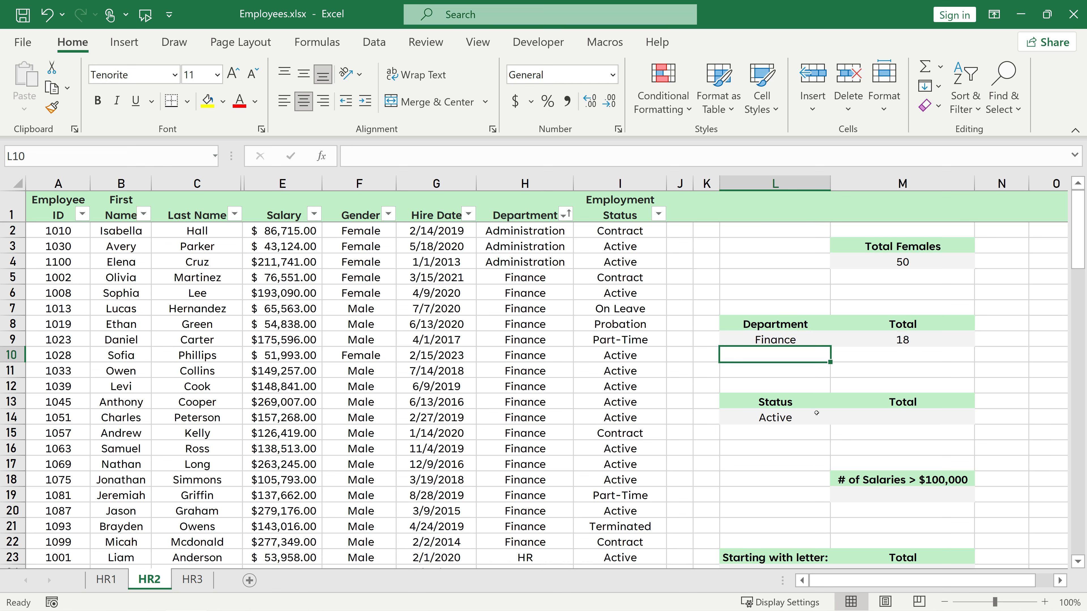
# Step: Set the department criterion in L9 to Administration
pyautogui.press('Up')
pyautogui.write('Administra')
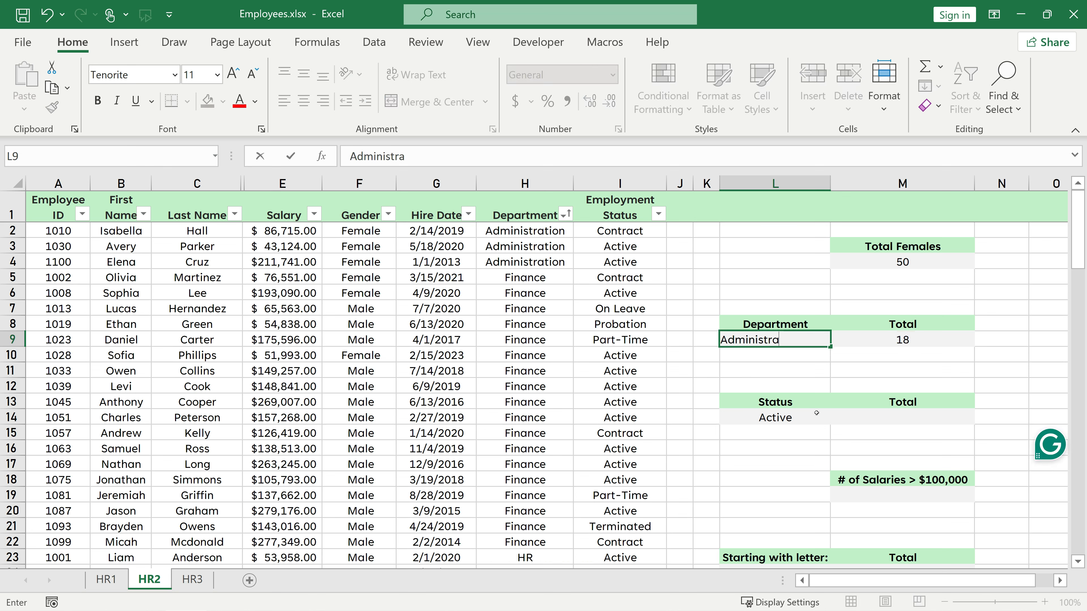
pyautogui.write('tion')
pyautogui.press('Return')
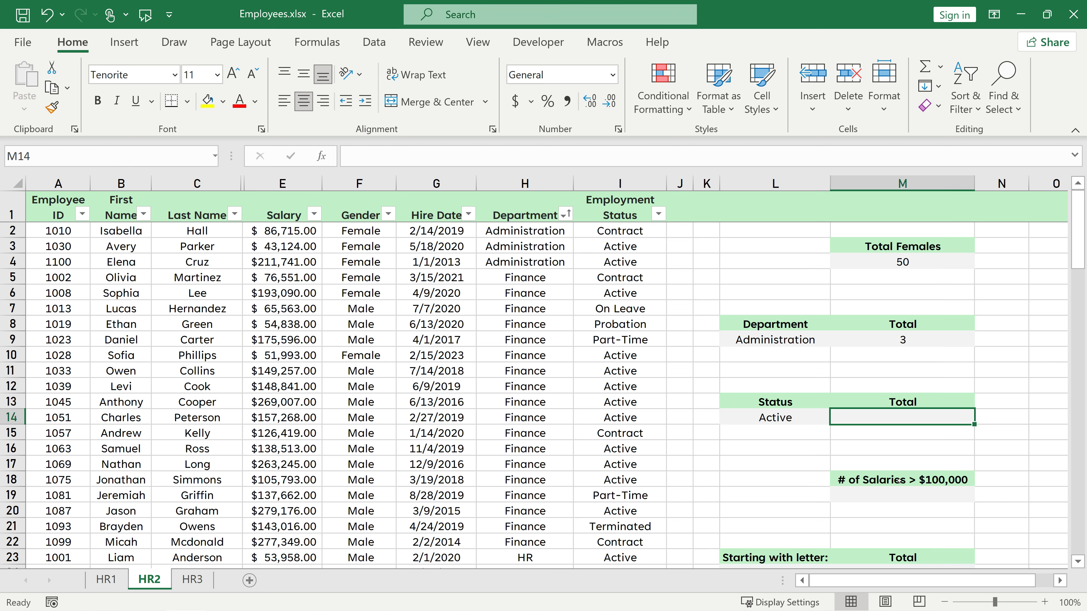
# Step: Count the employees with the status named in L14 by entering =COUNTIF(I:I,L14) in M14
pyautogui.write('=countif')
pyautogui.press('Tab')
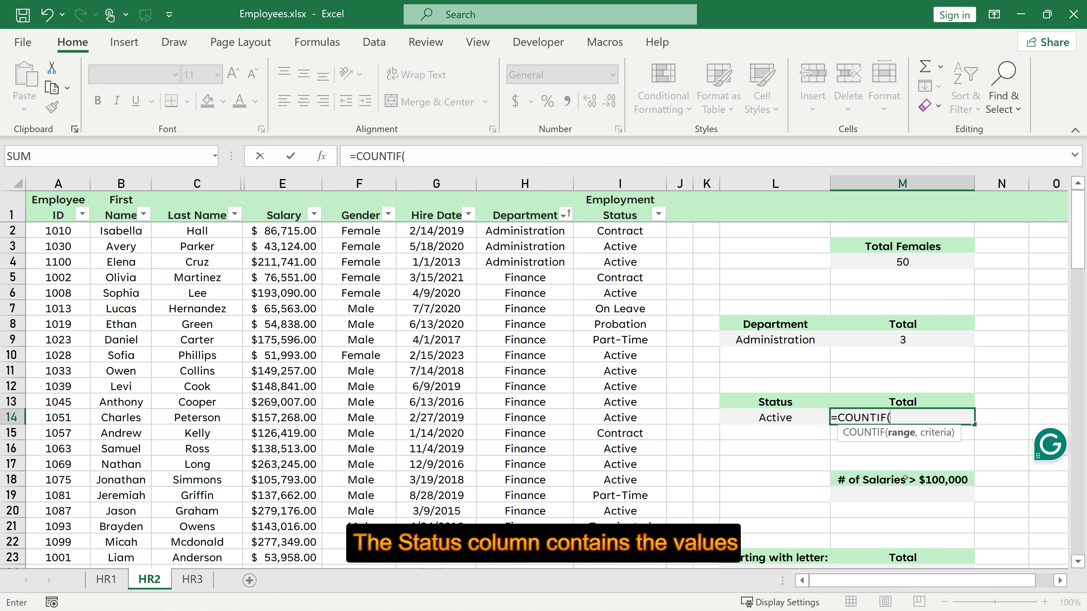
pyautogui.click(611, 181)
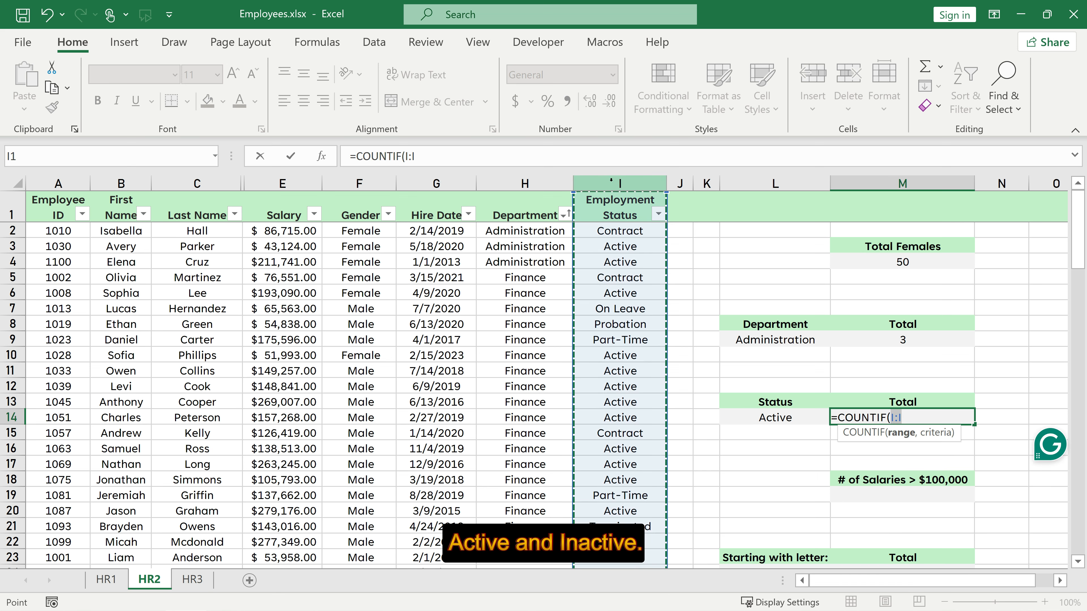
pyautogui.write(',')
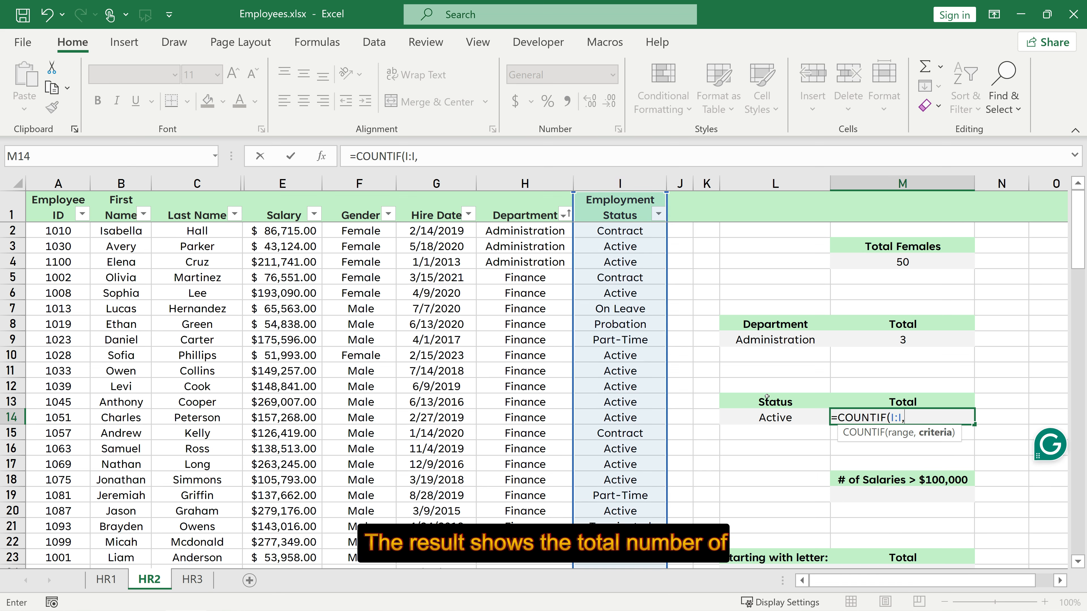
pyautogui.click(769, 416)
pyautogui.write(')')
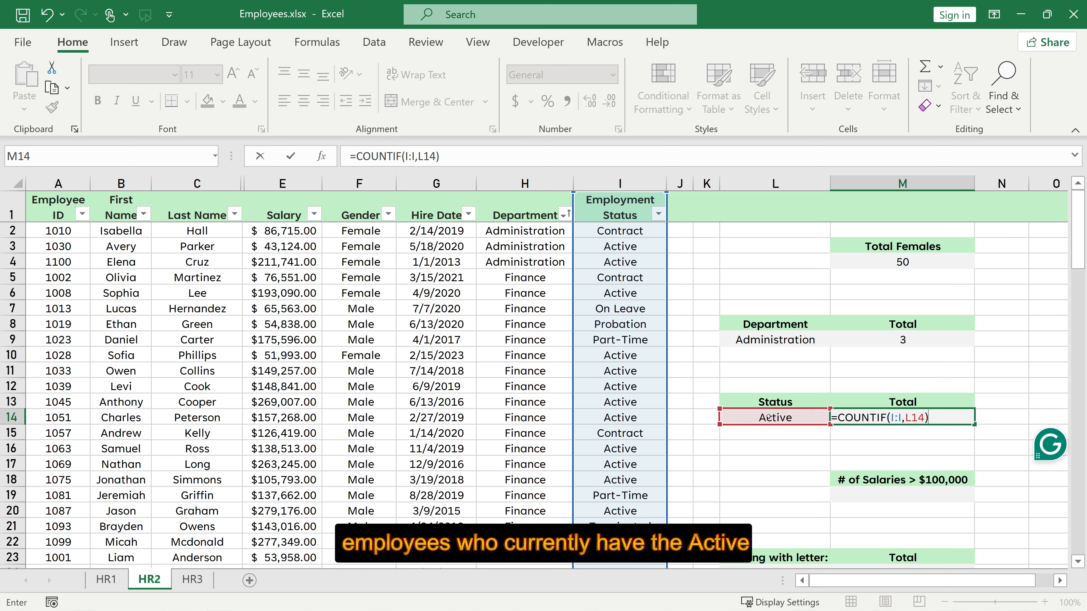
pyautogui.press('Return')
# Step: Try Contract as the status criterion in L14
pyautogui.press('Up')
pyautogui.press('Left')
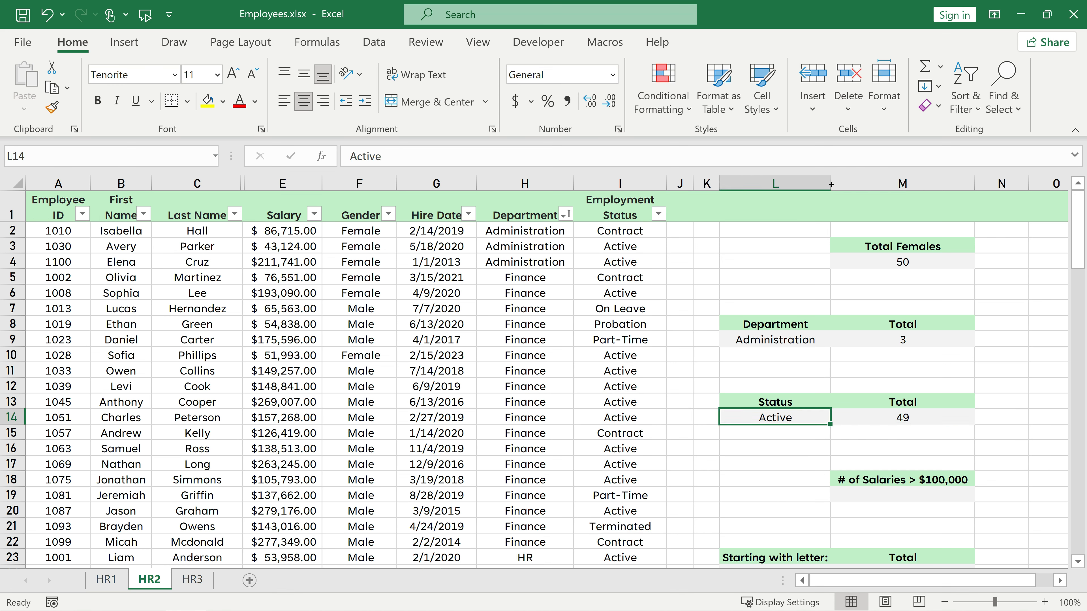
pyautogui.write('Con')
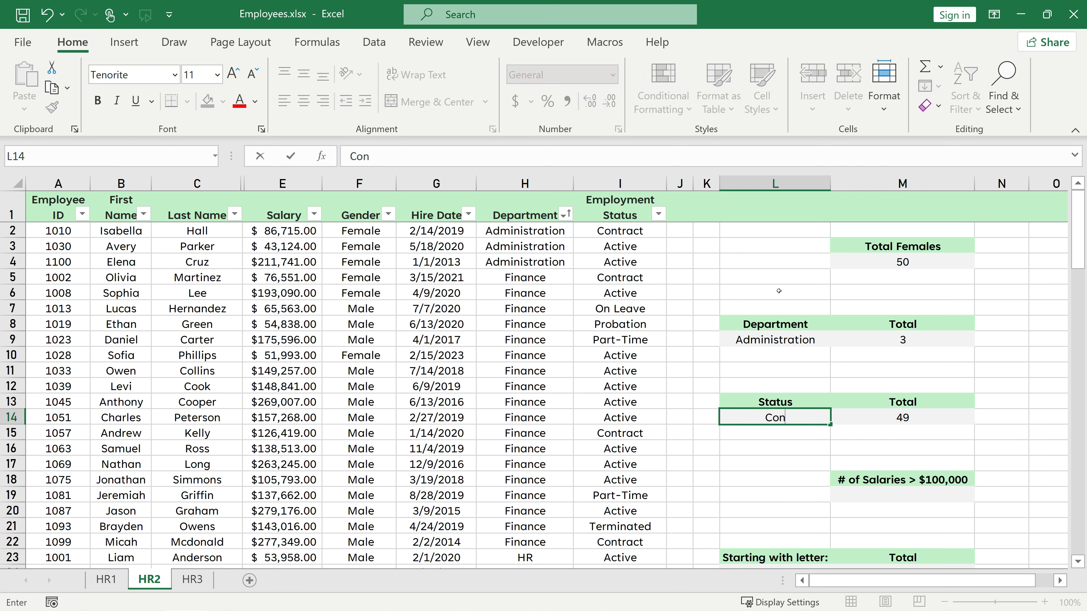
pyautogui.write('tract')
pyautogui.press('Return')
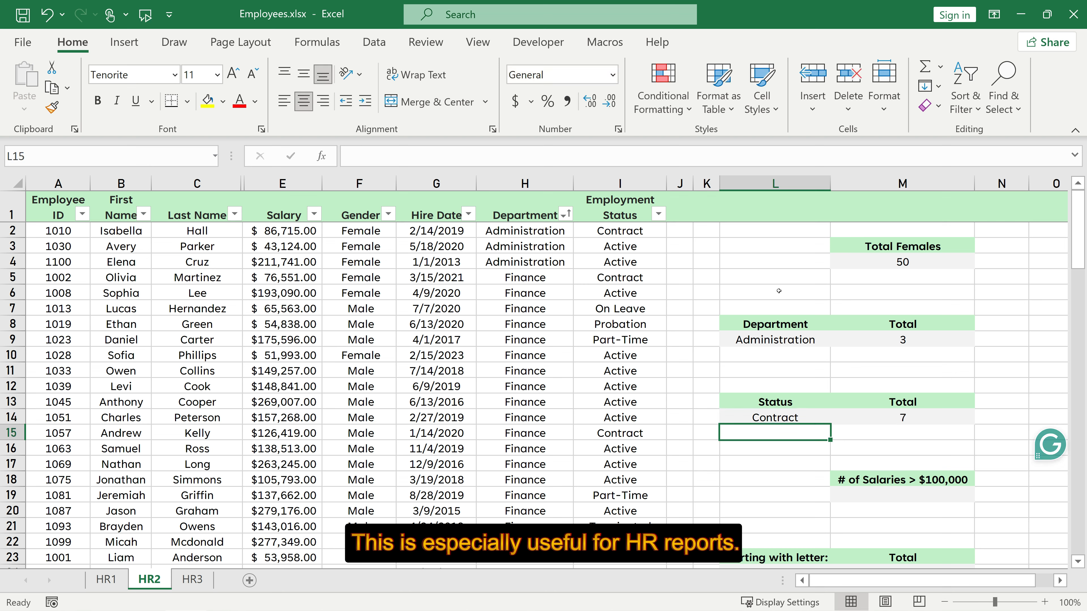
# Step: Set the status criterion in L14 to Probation
pyautogui.press('Up')
pyautogui.write('Probation')
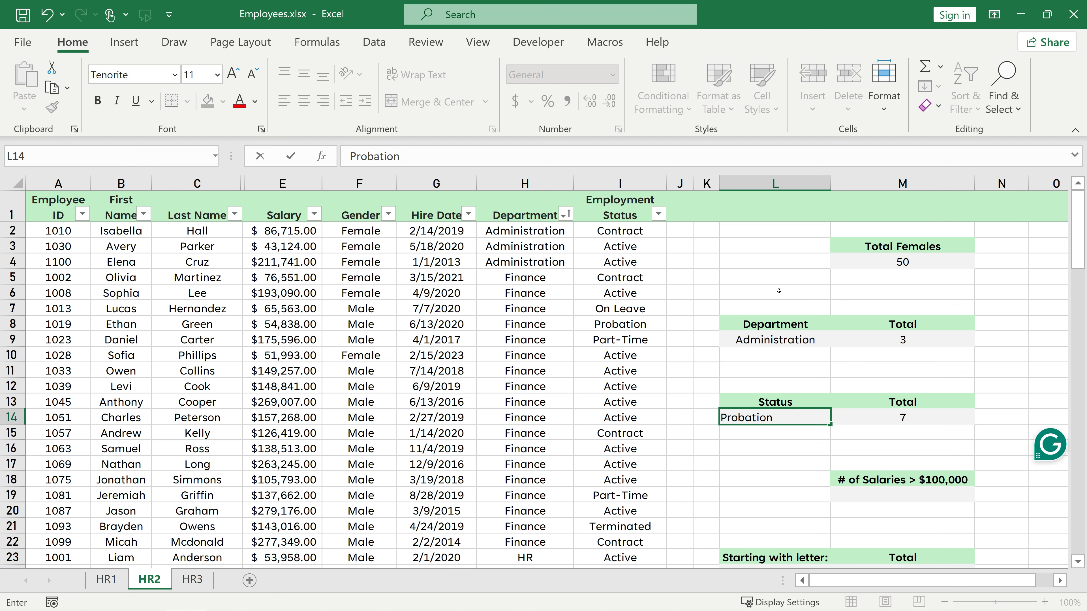
pyautogui.press('Return')
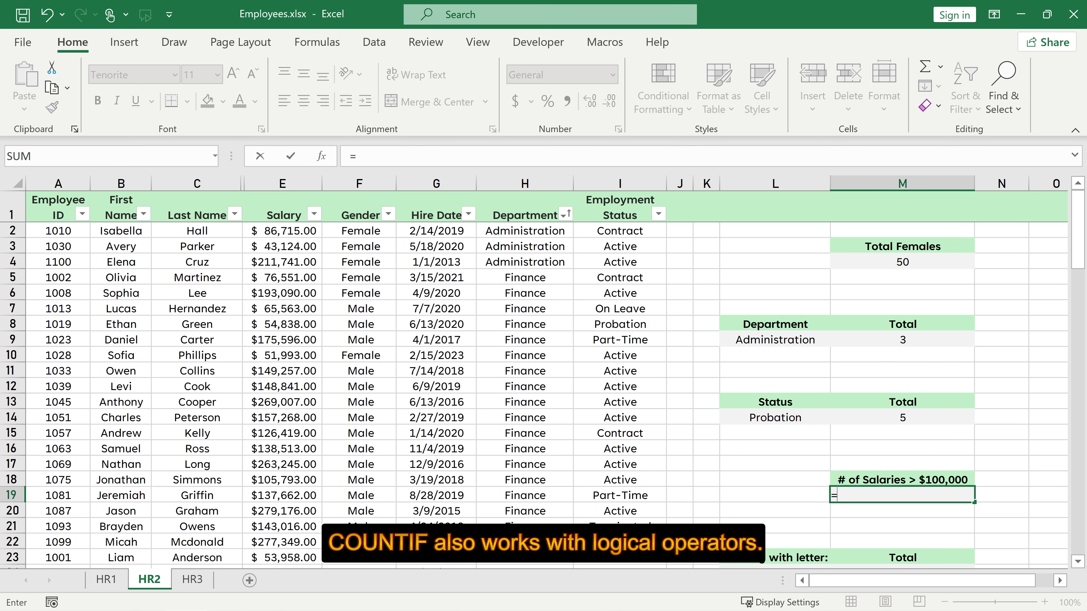
# Step: Count the salaries above $100,000 by entering =COUNTIF(E:E,">100000") in M19
pyautogui.write('c')
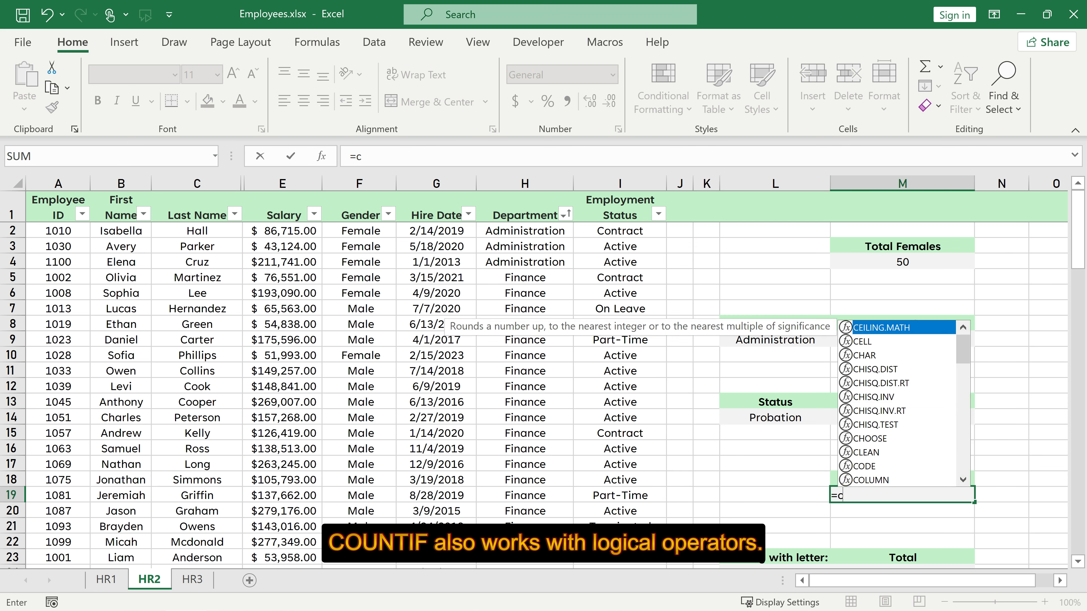
pyautogui.write('ountif')
pyautogui.press('Tab')
pyautogui.click(282, 183)
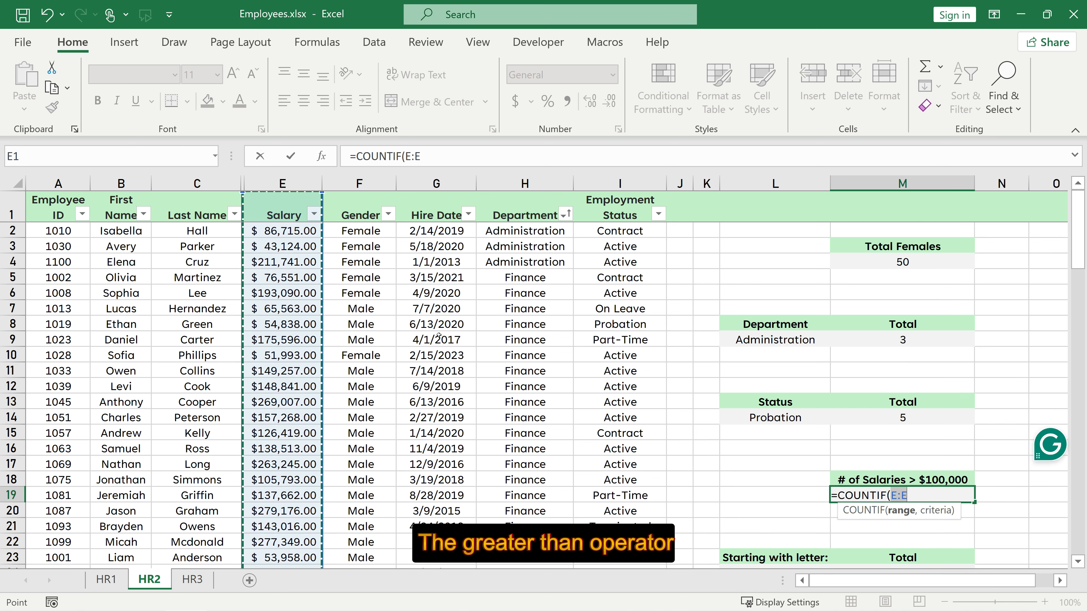
pyautogui.write(',"')
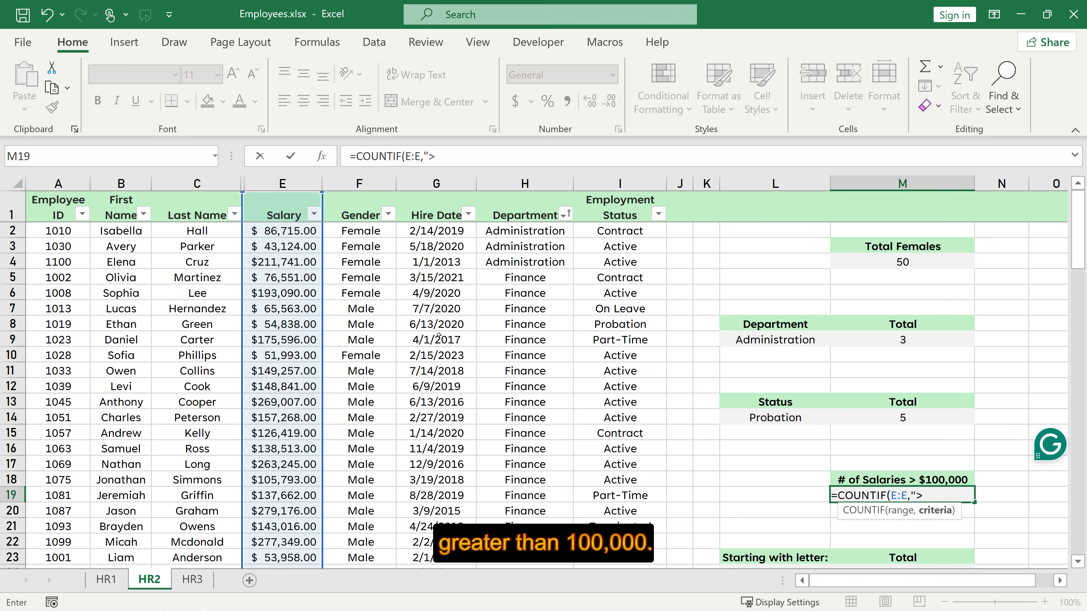
pyautogui.write('>100000')
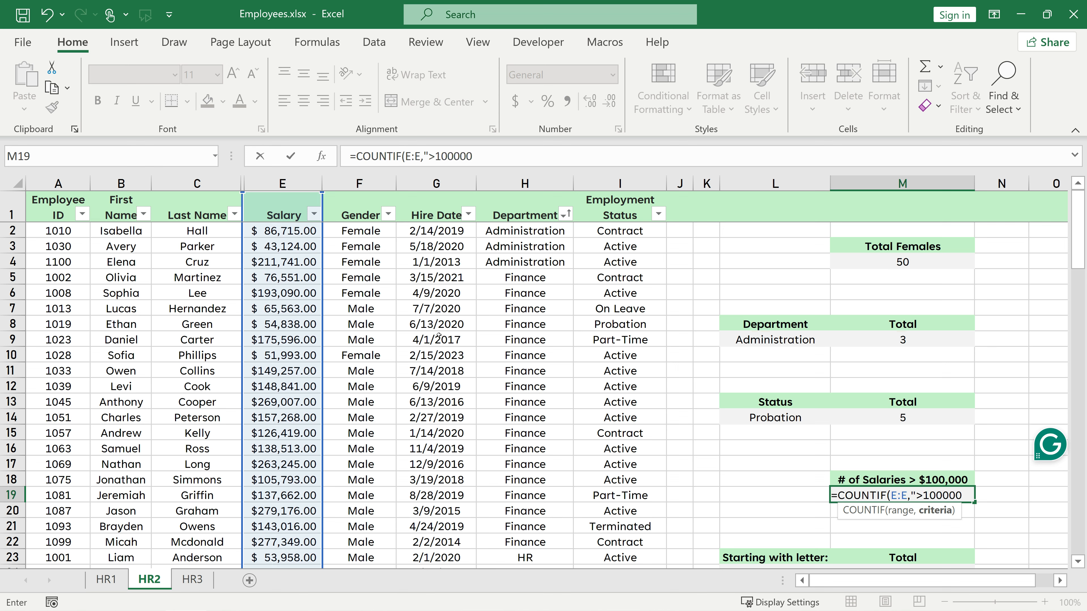
pyautogui.write('")')
pyautogui.press('Return')
pyautogui.press('Up')
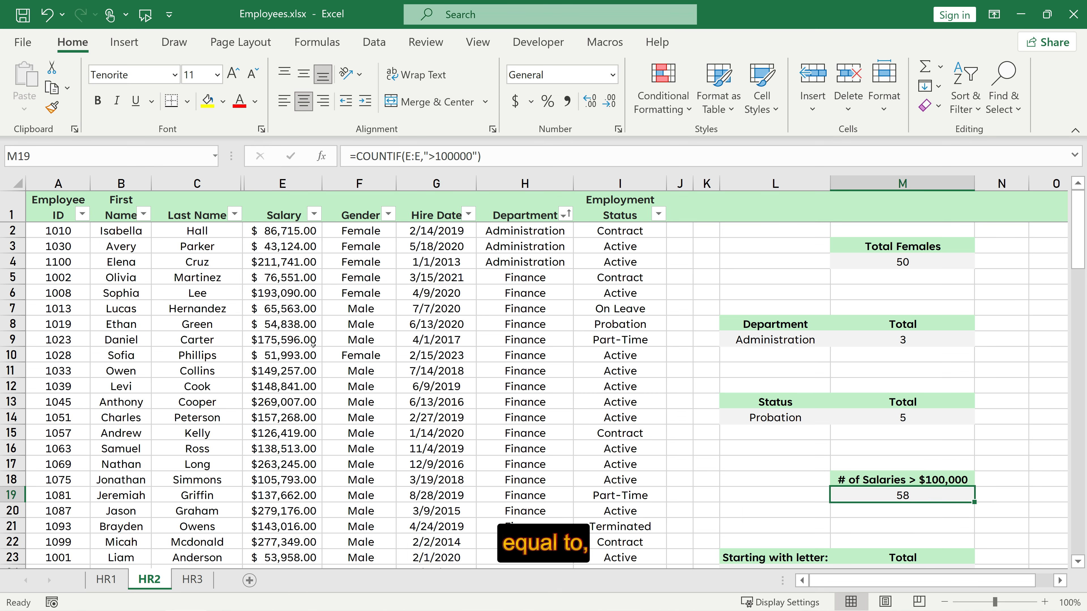
# Step: Change the salary in E10 to 130000 to test the salary count
pyautogui.click(283, 355)
pyautogui.press('F2')
pyautogui.press('BackSpace')
pyautogui.press('BackSpace')
pyautogui.press('BackSpace')
pyautogui.press('BackSpace')
pyautogui.press('BackSpace')
pyautogui.write('130000')
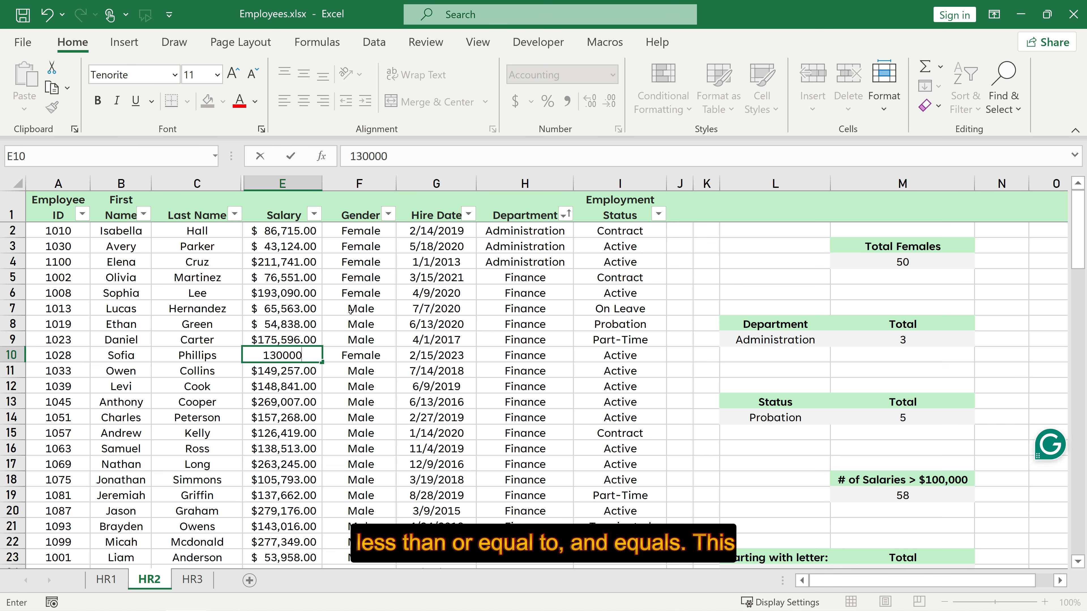
pyautogui.press('Return')
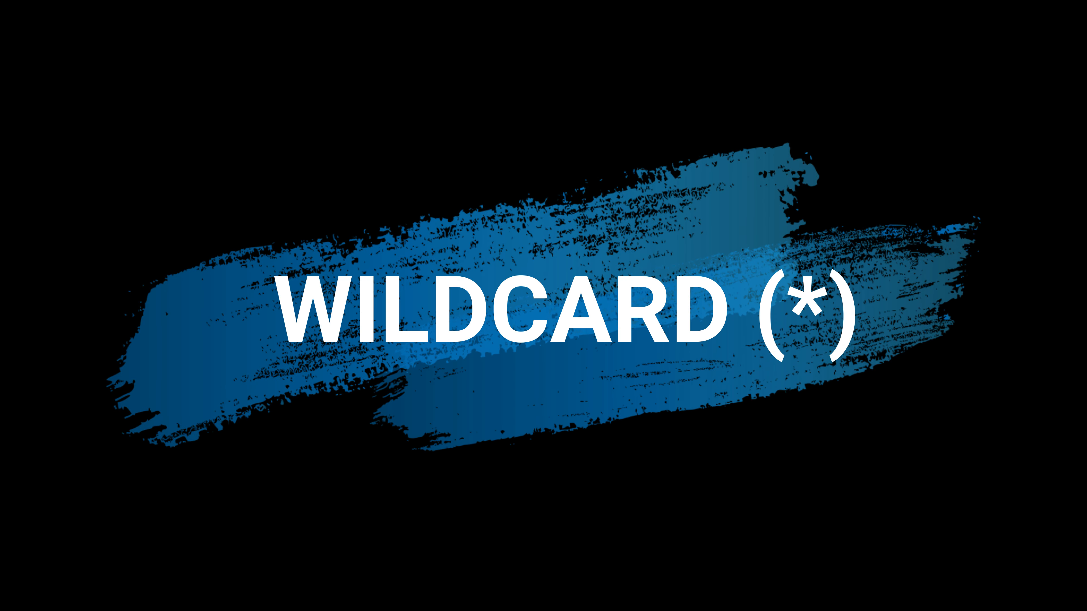
# Step: Count the last names starting with B by entering =COUNTIF(C:C,"B*") in M24
pyautogui.write('=')
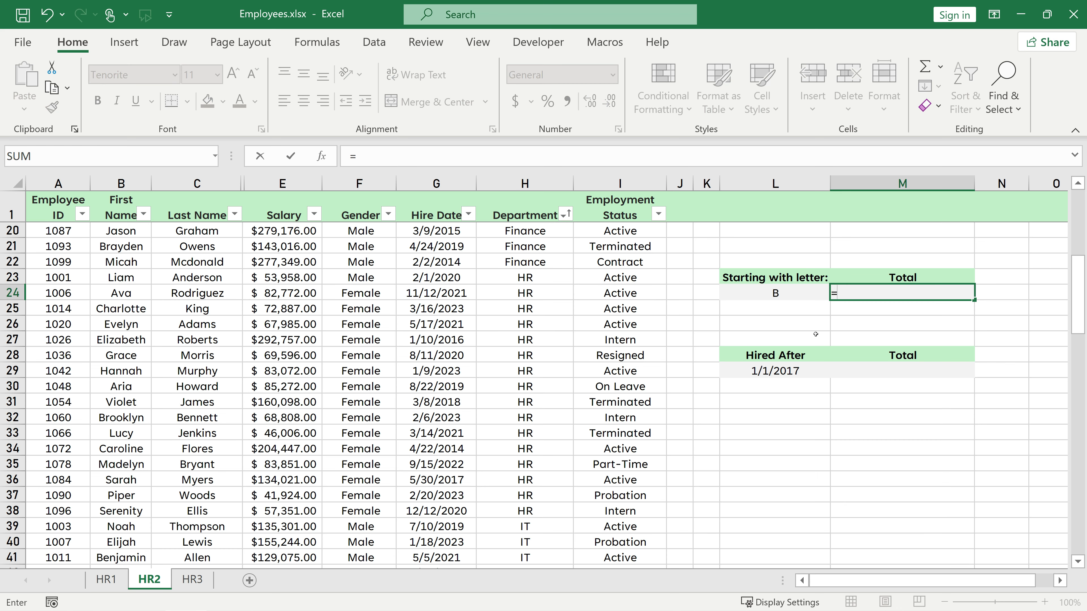
pyautogui.write('counti')
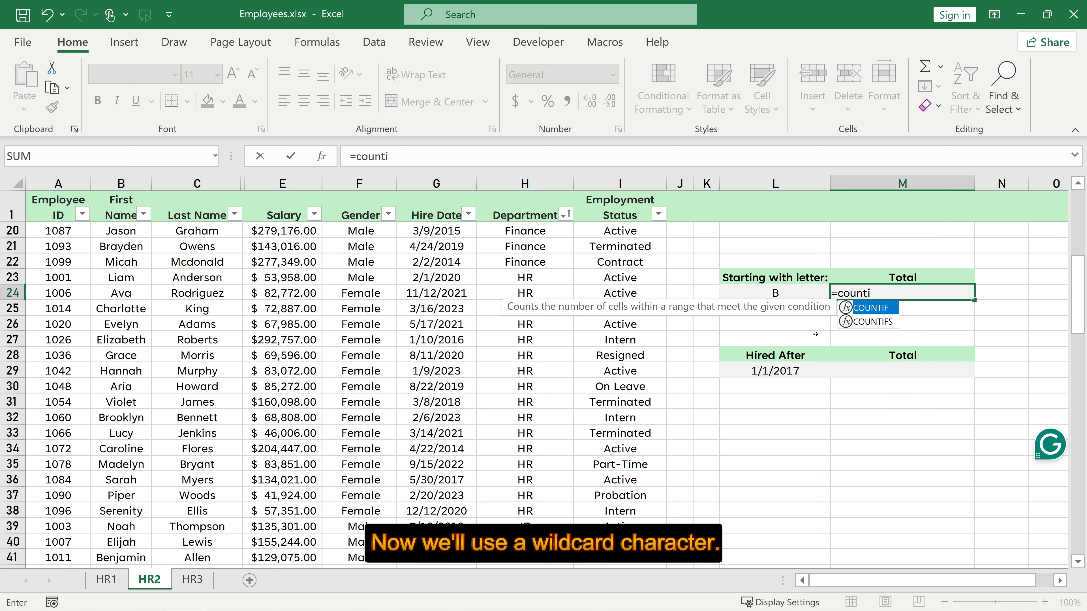
pyautogui.press('Tab')
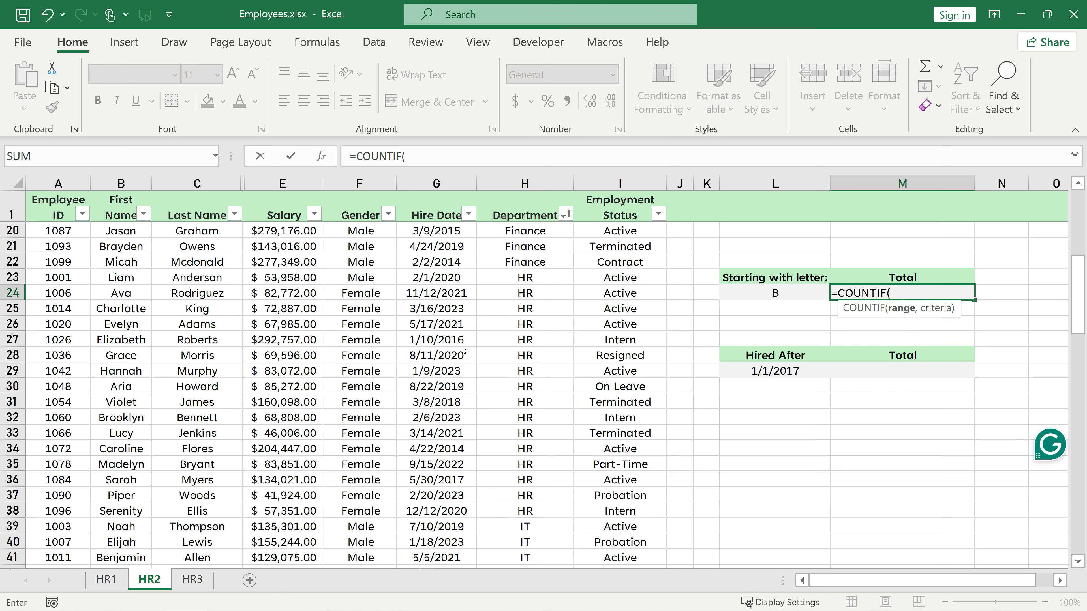
pyautogui.click(197, 183)
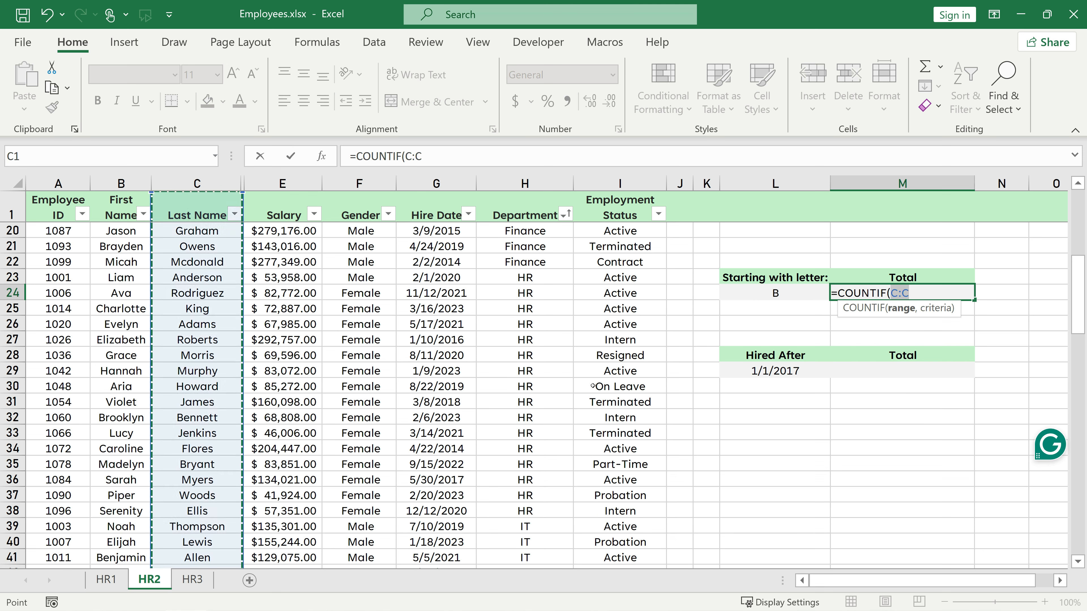
pyautogui.write(',')
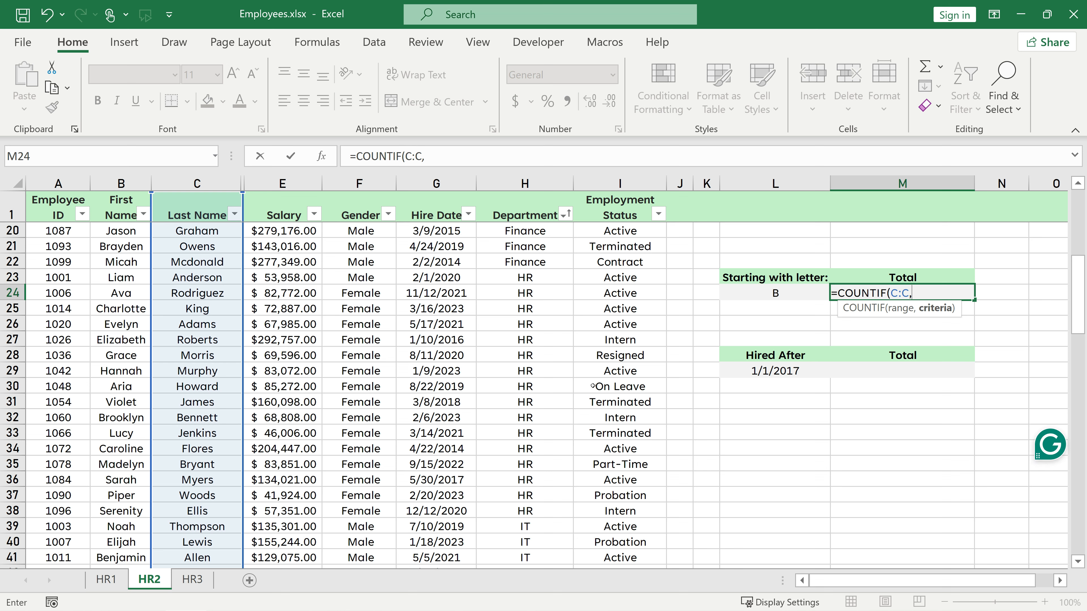
pyautogui.write('"B')
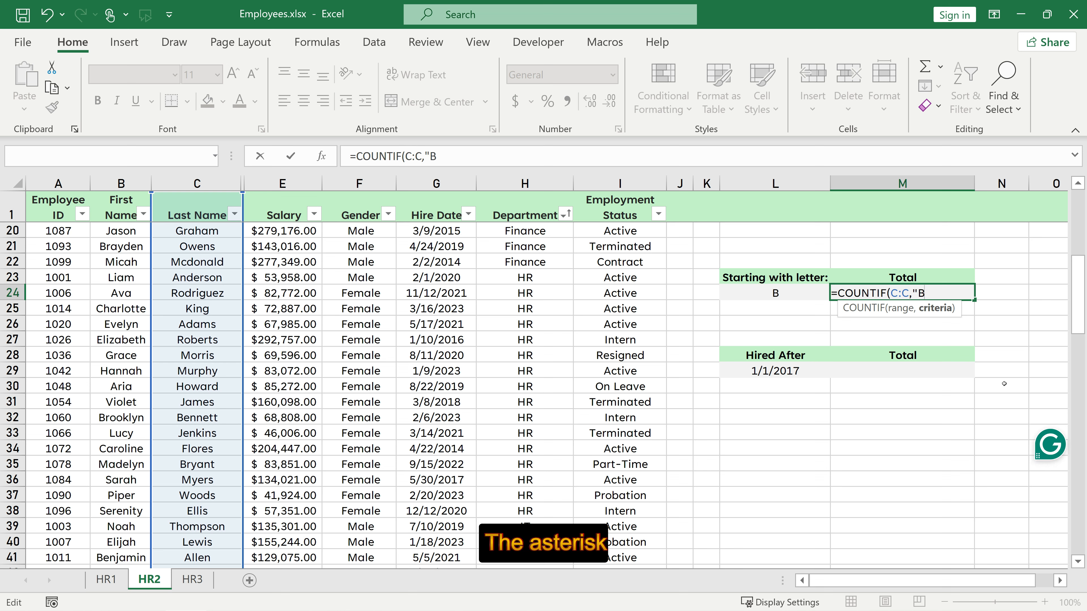
pyautogui.write('*')
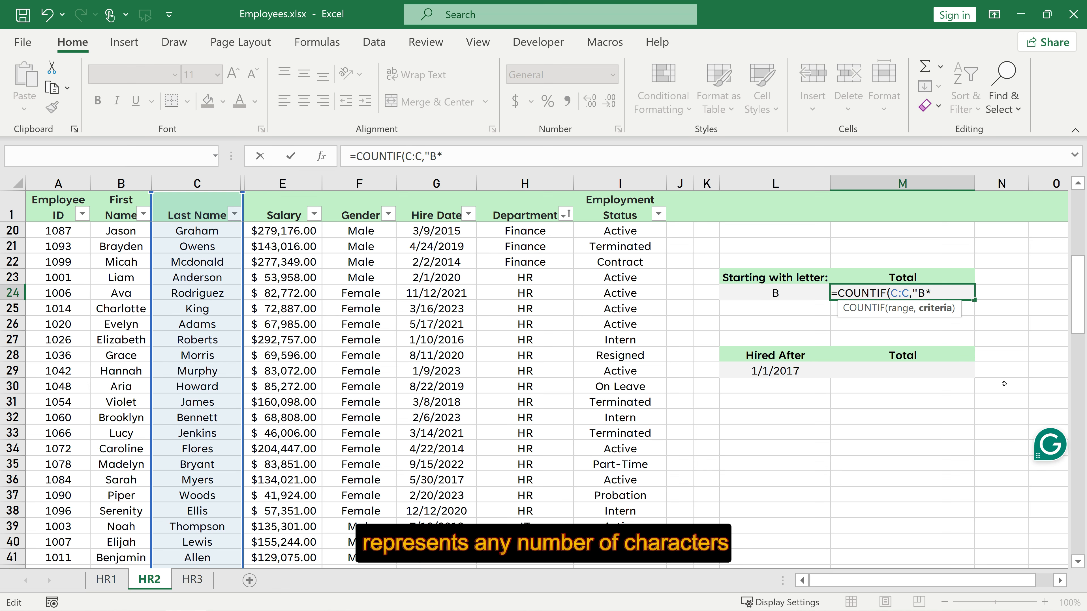
pyautogui.write('")')
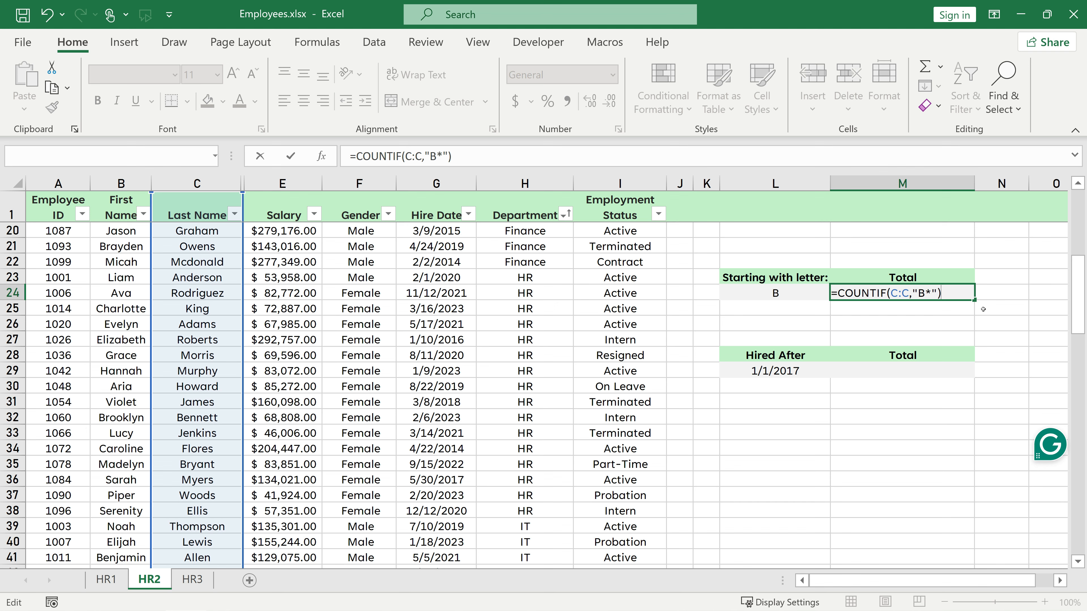
pyautogui.press('Return')
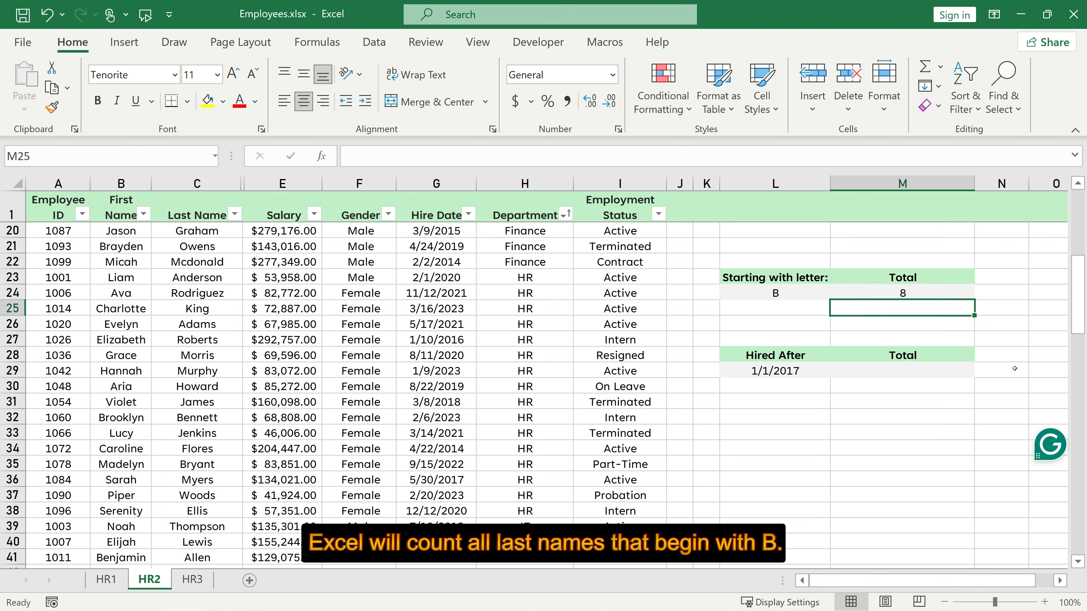
pyautogui.press('Up')
# Step: Sort the table by Last Name from A to Z and select all names starting with B, C6:C13, to check their count
pyautogui.click(233, 217)
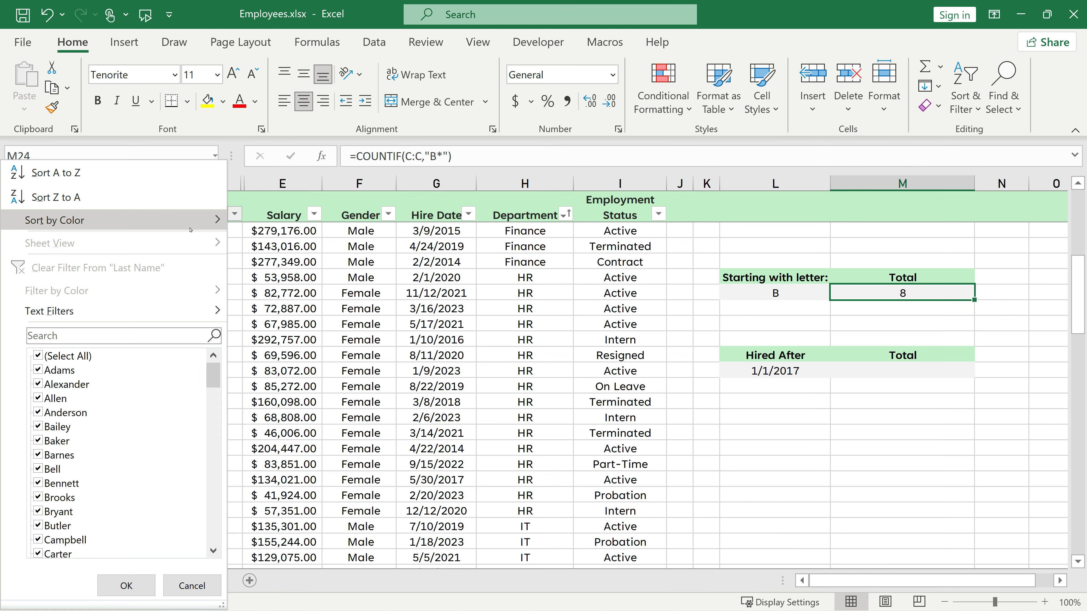
pyautogui.click(122, 175)
pyautogui.scroll(6, 202, 404)
pyautogui.moveTo(200, 293); pyautogui.dragTo(201, 403)
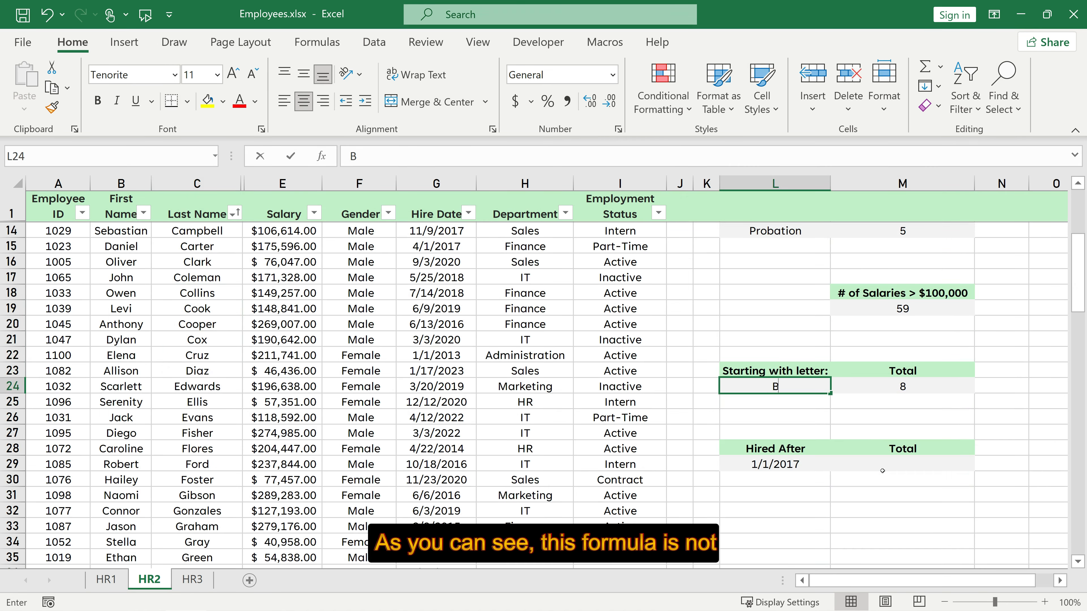
# Step: Try E and F in turn as the starting letter in L24 to test whether the formula responds
pyautogui.write('E')
pyautogui.press('Return')
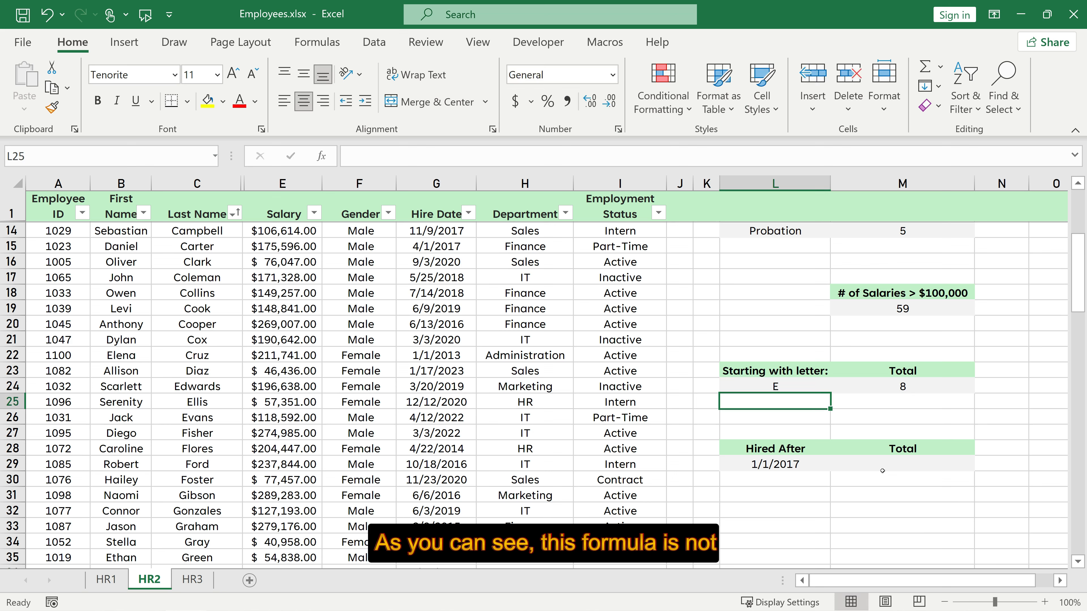
pyautogui.press('Up')
pyautogui.write('F')
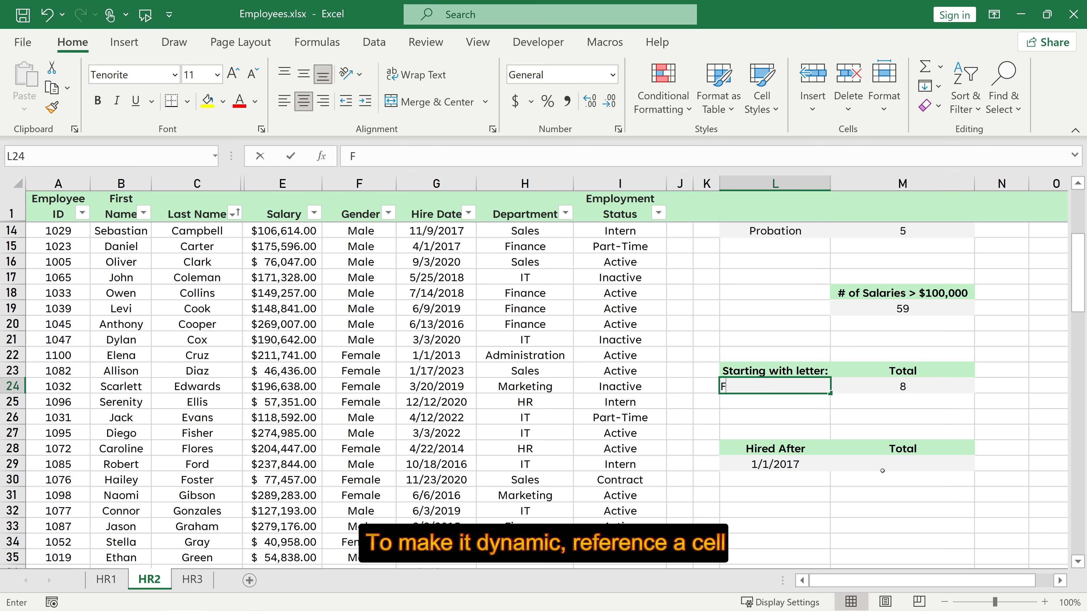
pyautogui.press('Return')
# Step: Make the starting-letter count in M24 dynamic by changing its formula to =COUNTIF(C:C,L24&"*")
pyautogui.press('Up')
pyautogui.press('Right')
pyautogui.press('F2')
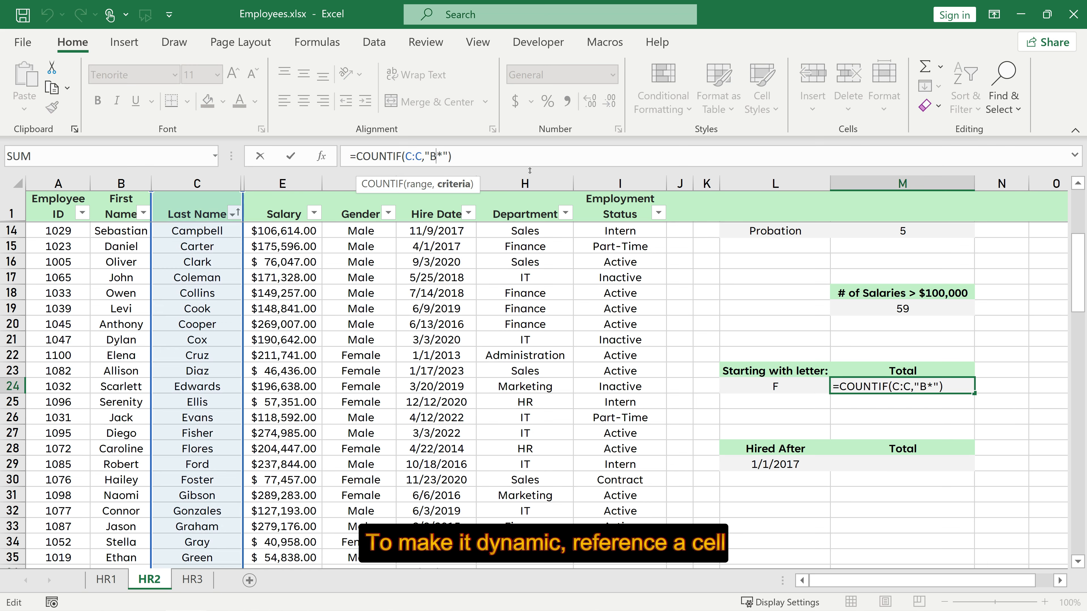
pyautogui.press('Left')
pyautogui.press('Left')
pyautogui.press('Left')
pyautogui.press('BackSpace')
pyautogui.press('Left')
pyautogui.click(760, 385)
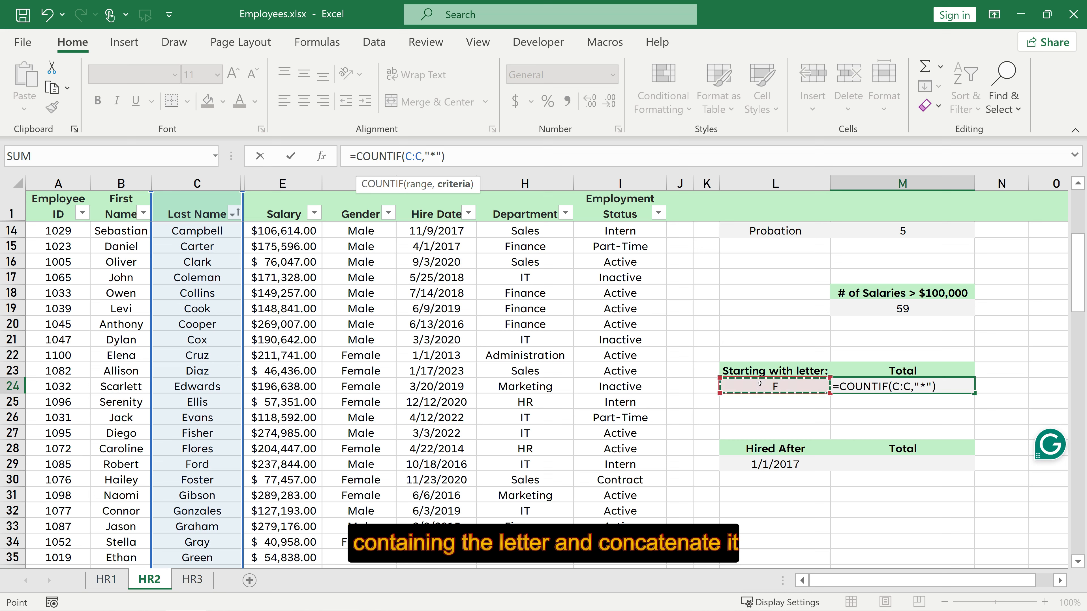
pyautogui.write('&')
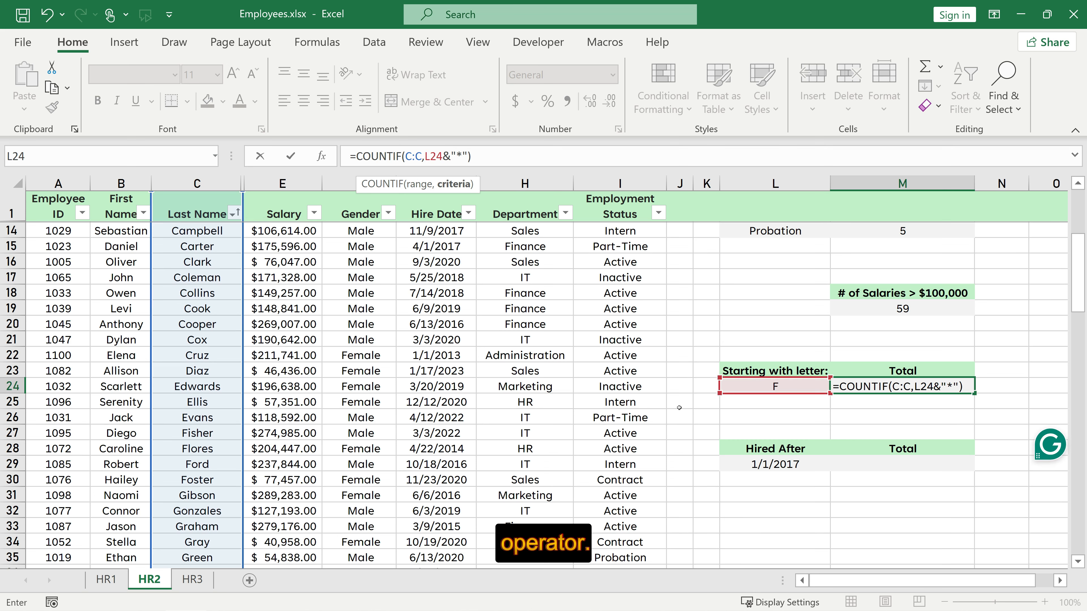
pyautogui.press('Return')
# Step: Try E and G in turn as the starting letter in L24 with the dynamic formula
pyautogui.press('Up')
pyautogui.press('Left')
pyautogui.write('E')
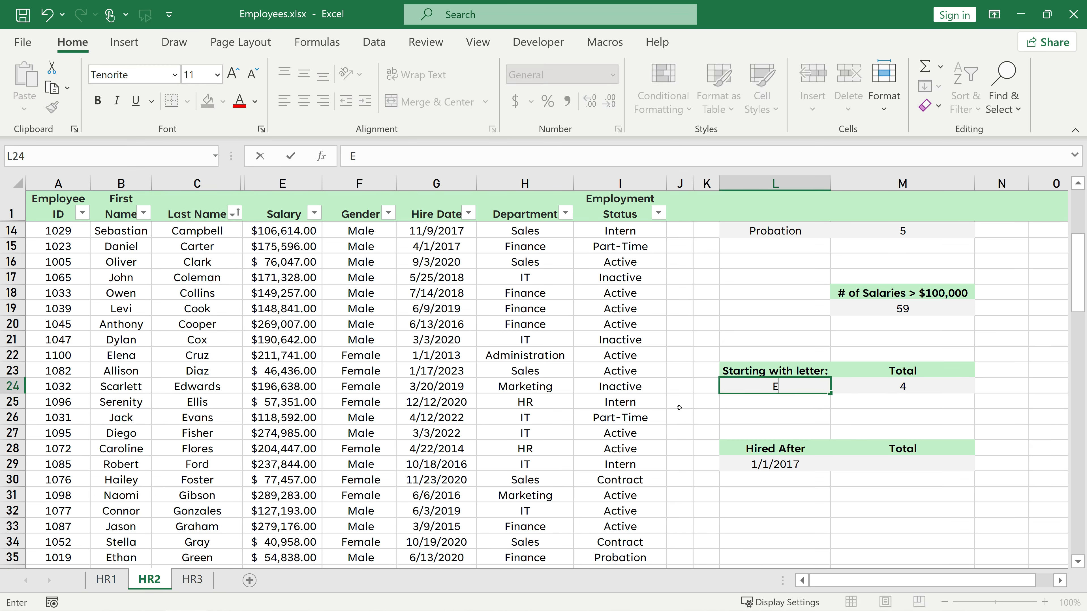
pyautogui.press('Return')
pyautogui.press('Up')
pyautogui.write('G')
pyautogui.press('Return')
# Step: Set the starting letter in L24 to B
pyautogui.press('Up')
pyautogui.write('B')
pyautogui.press('Return')
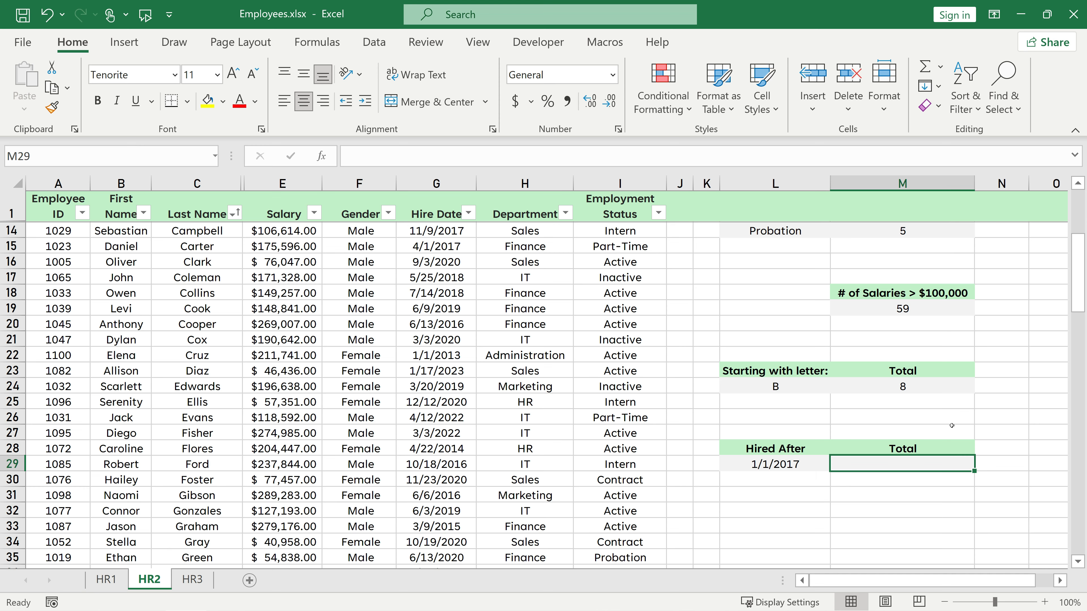
# Step: Count the employees hired after the date in L29 by entering =COUNTIF(G:G,">"&L29) in M29
pyautogui.write('=')
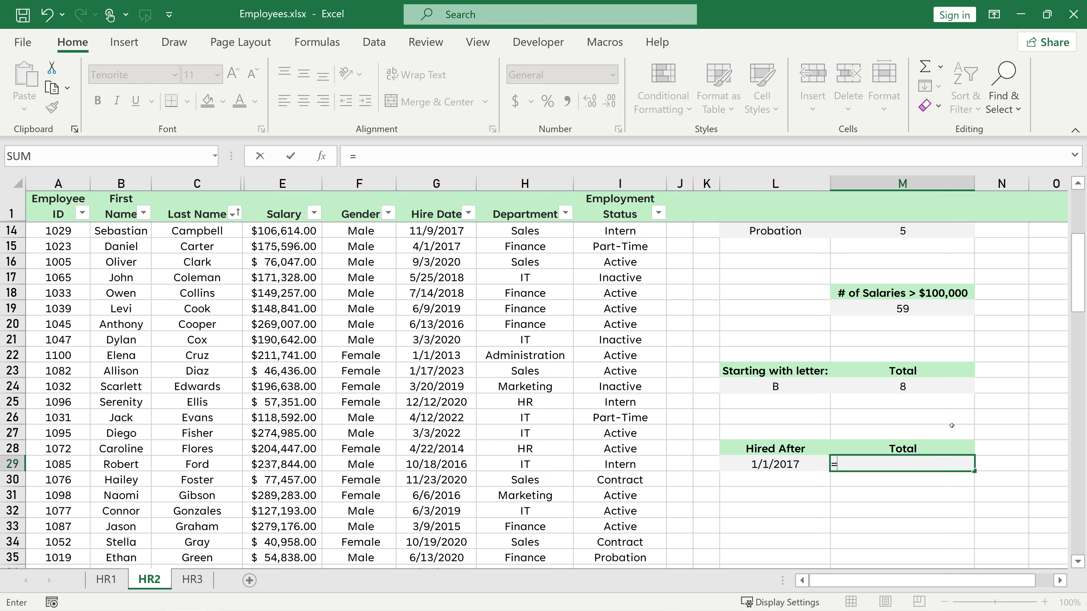
pyautogui.write('countif')
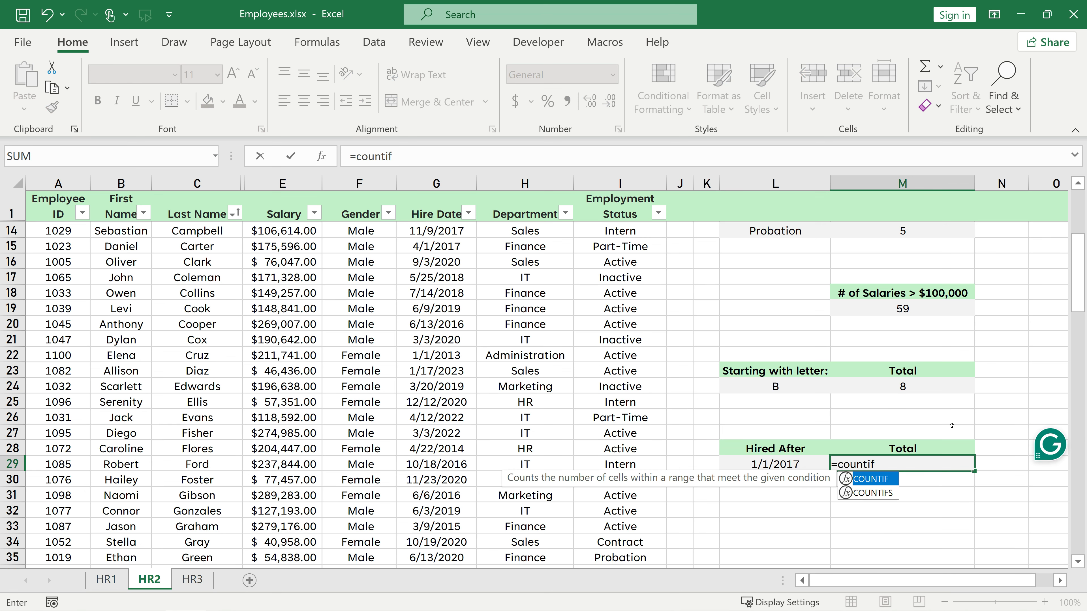
pyautogui.press('Tab')
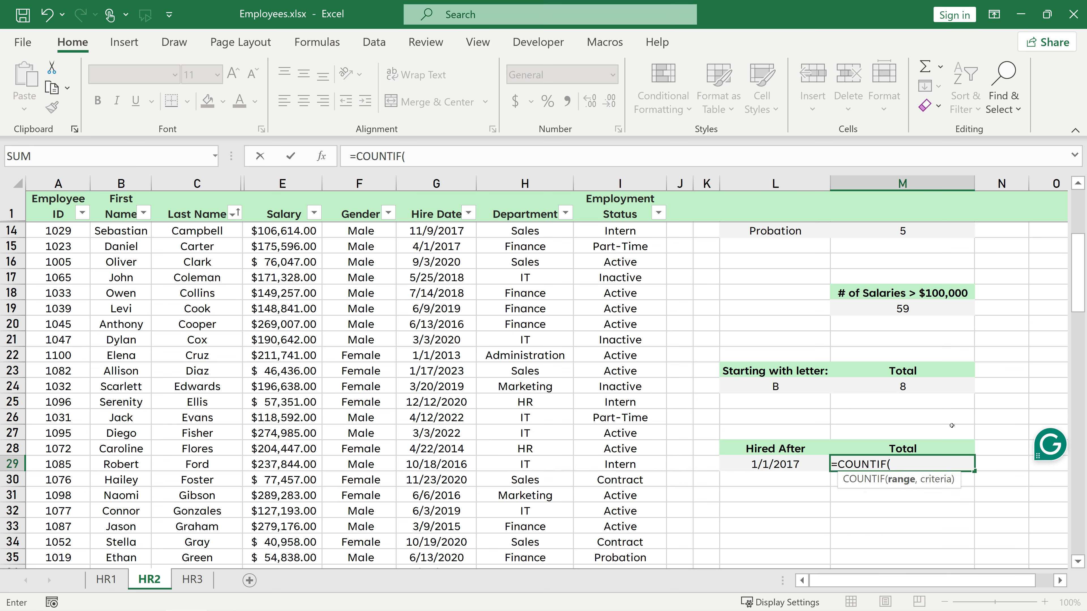
pyautogui.click(455, 179)
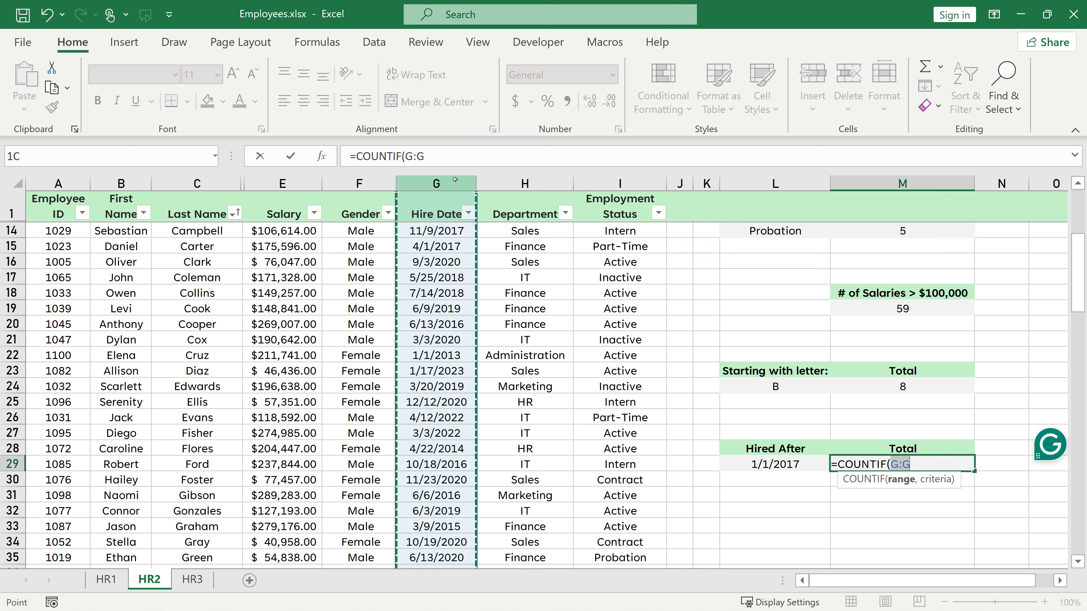
pyautogui.write(',')
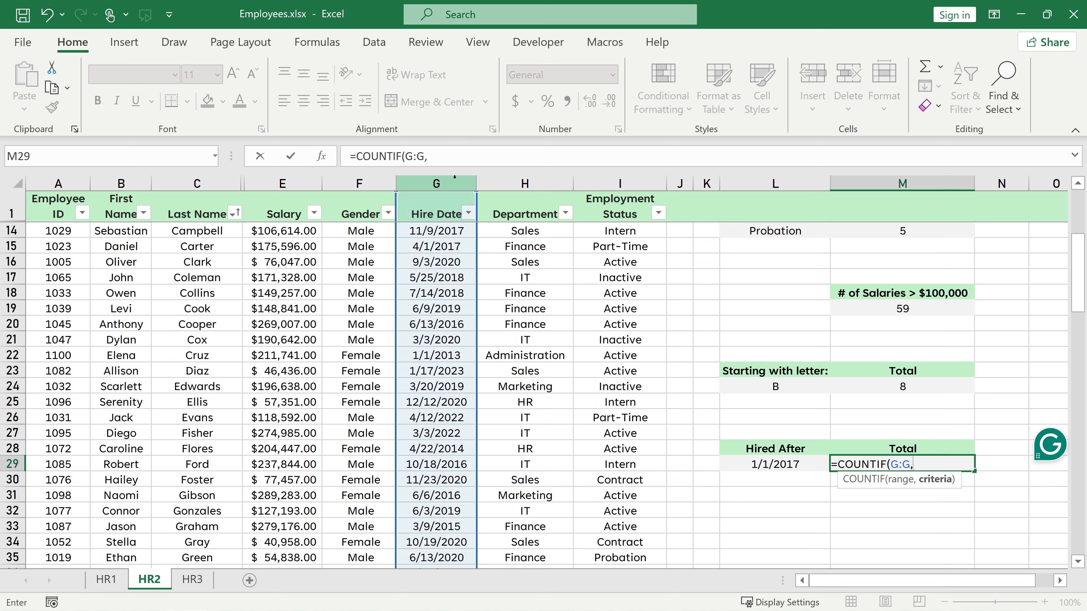
pyautogui.write('>"&')
pyautogui.click(775, 464)
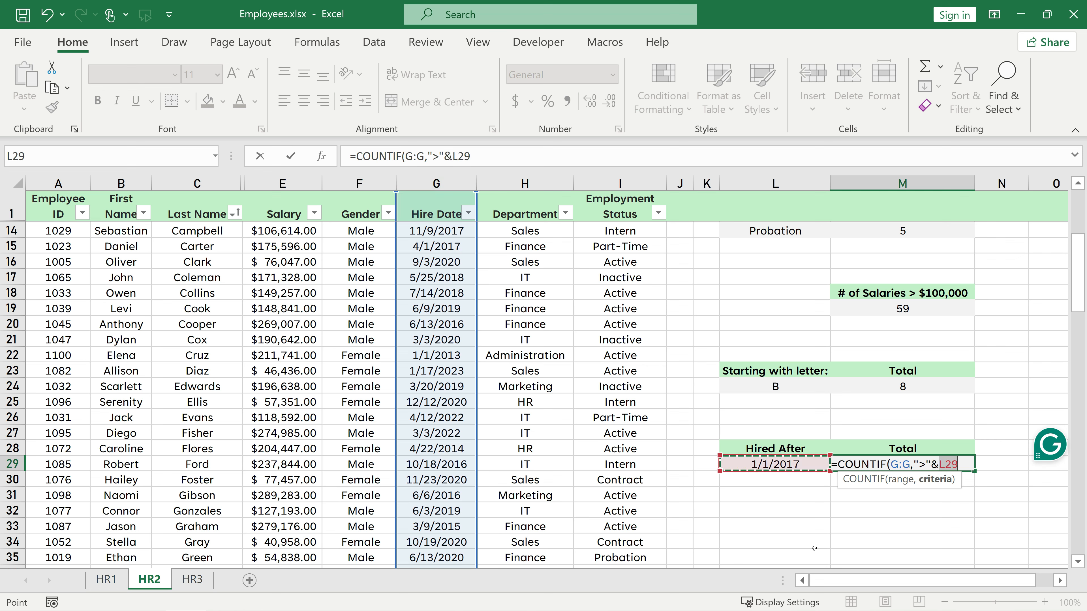
pyautogui.write(')')
pyautogui.press('Return')
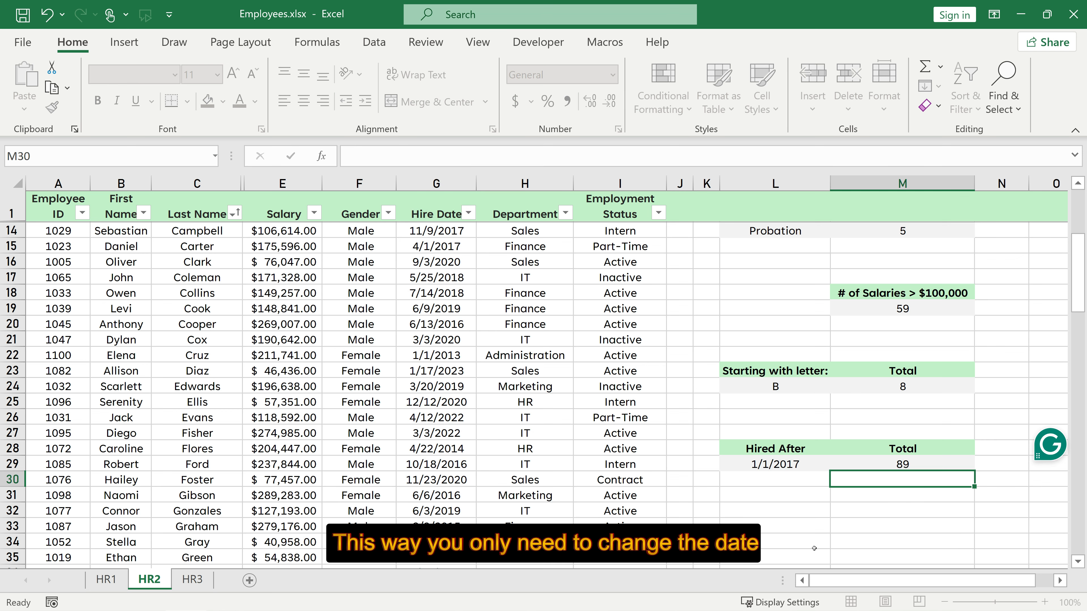
# Step: Change the Hired After date in L29 to 1/1/2019 to test the dynamic count
pyautogui.click(776, 464)
pyautogui.click(469, 160)
pyautogui.press('BackSpace')
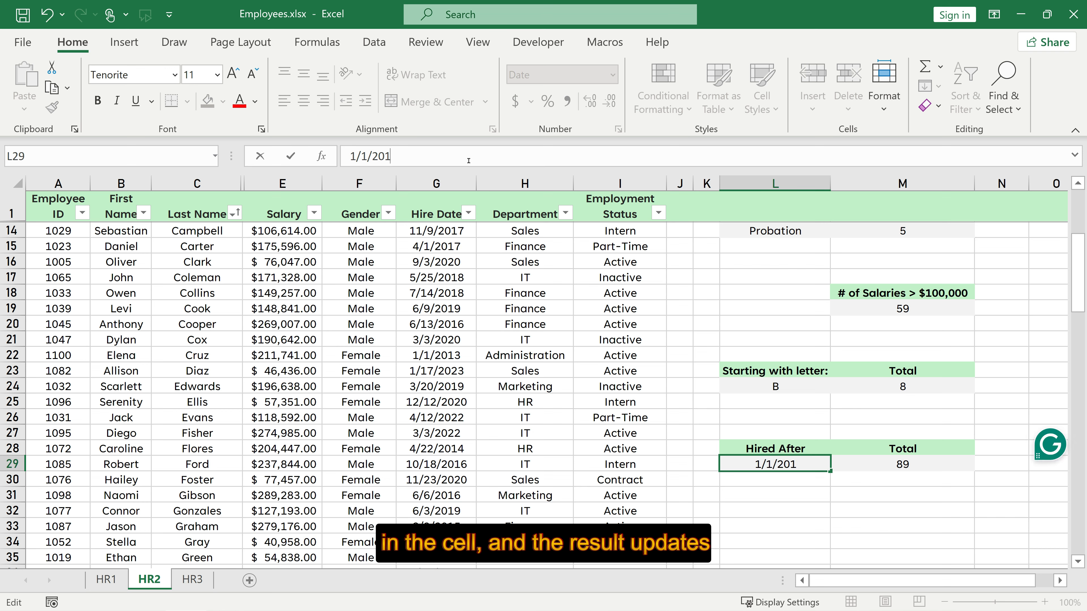
pyautogui.write('9')
pyautogui.press('Return')
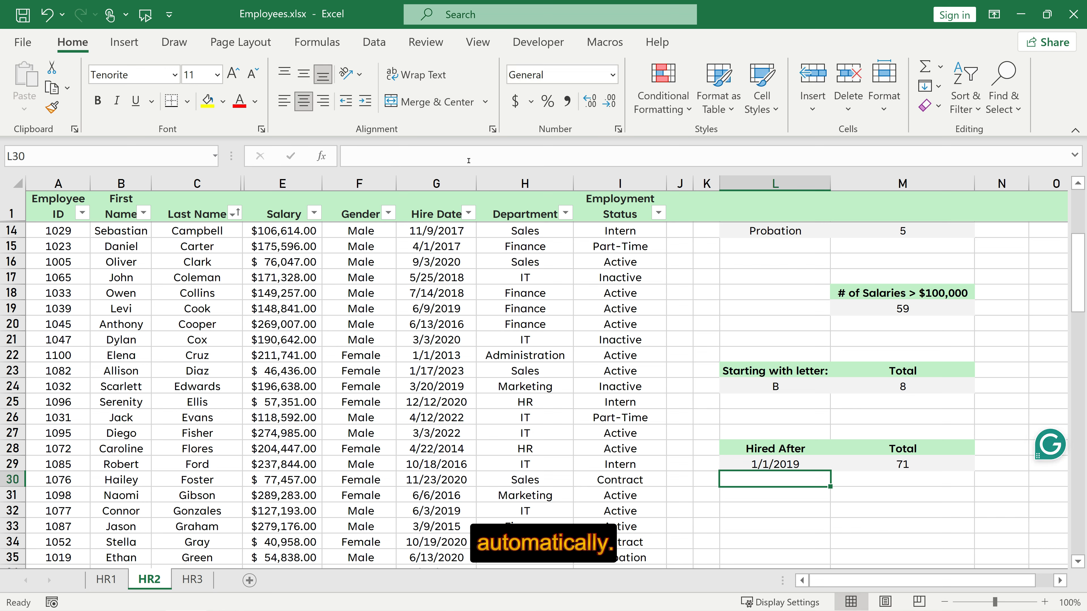
# Step: Set the Hired After date in L29 to 1/1/2021
pyautogui.press('Up')
pyautogui.write('1/1/20')
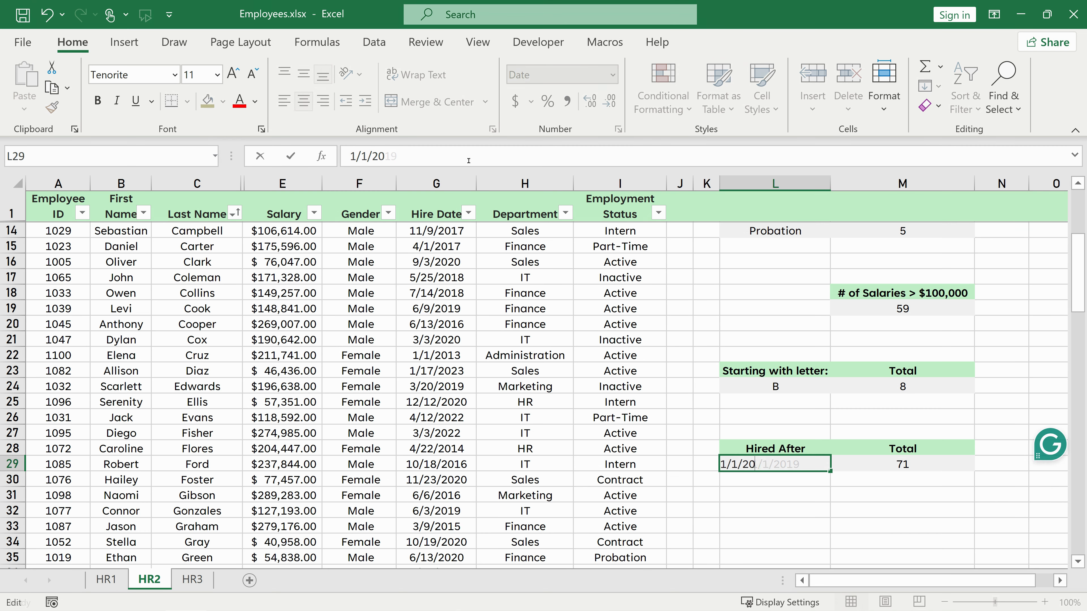
pyautogui.write('21')
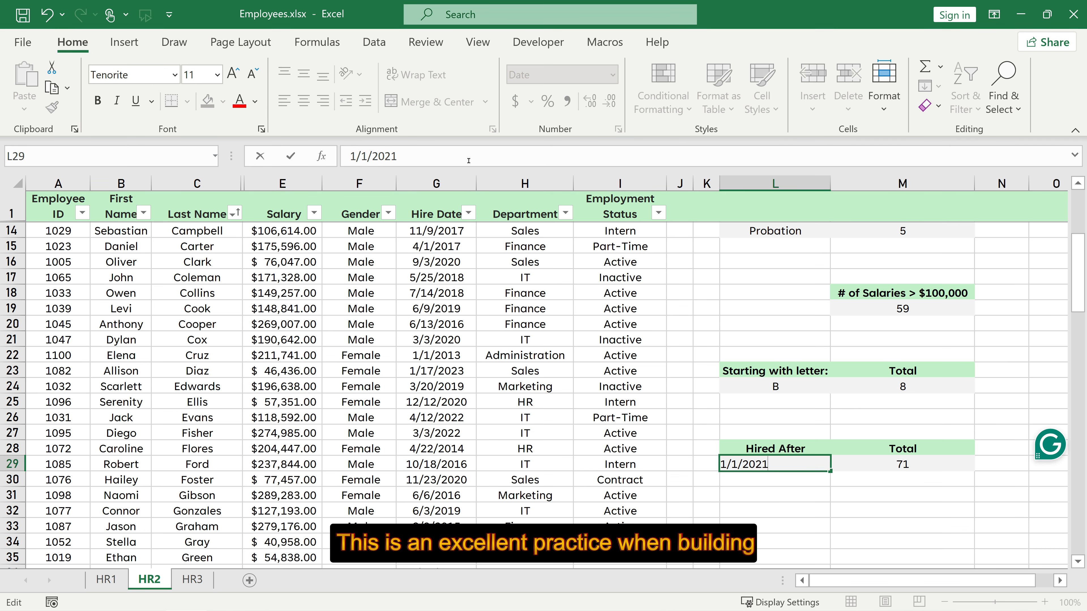
pyautogui.press('Return')
pyautogui.press('Up')
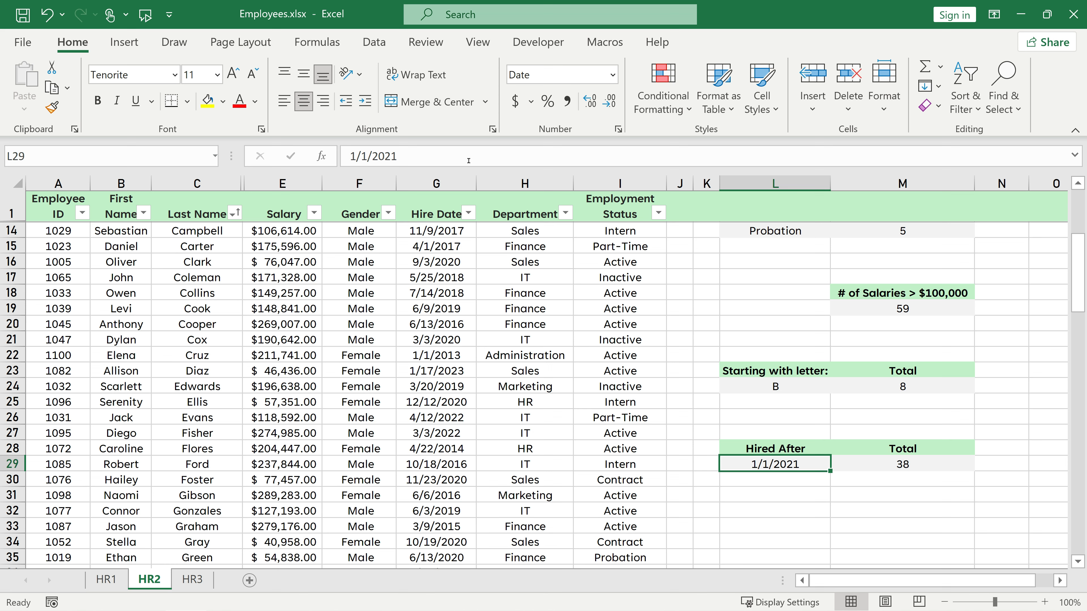